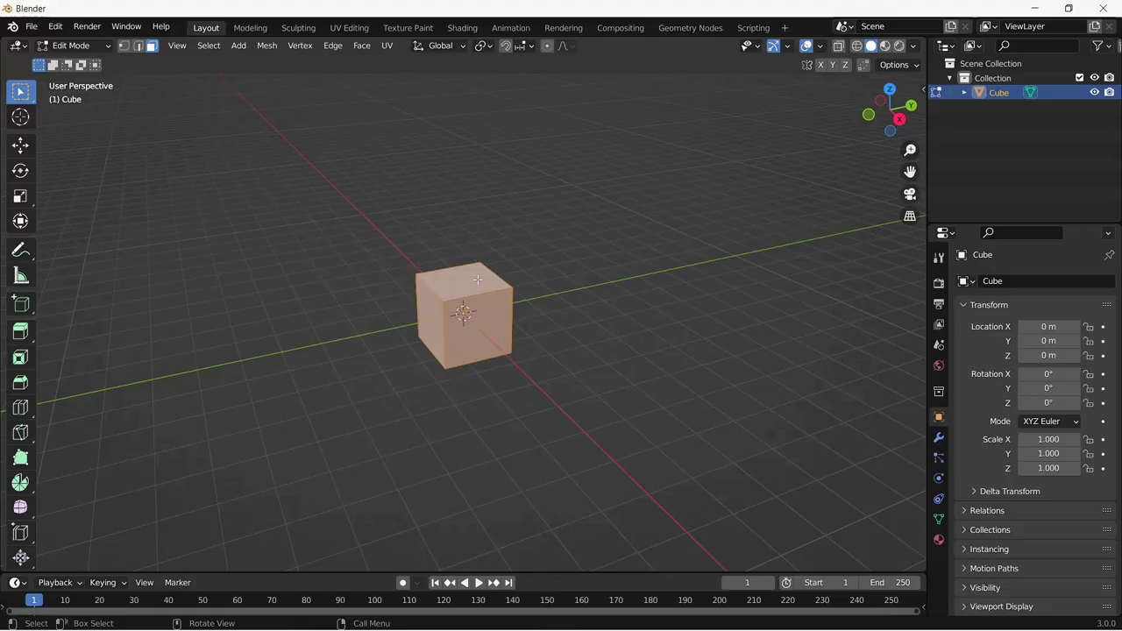
Step: Extrude the cube's top face upward by about 2.47 m, and bring back the extrusion's adjustment settings after deselecting
left_click(492, 275)
key("e")
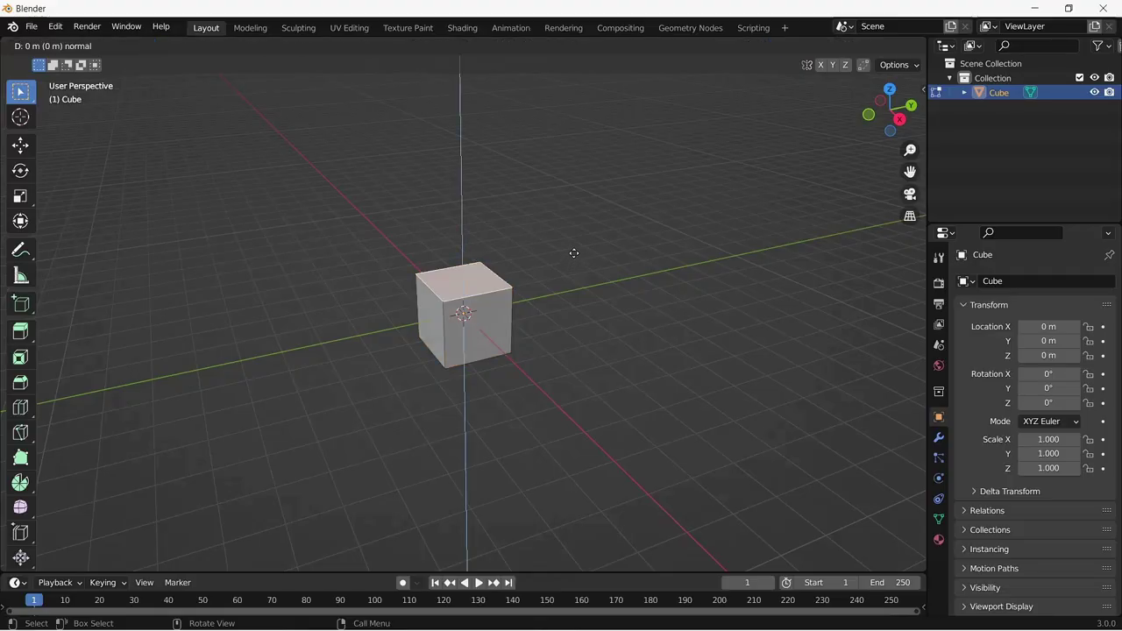
left_click(582, 175)
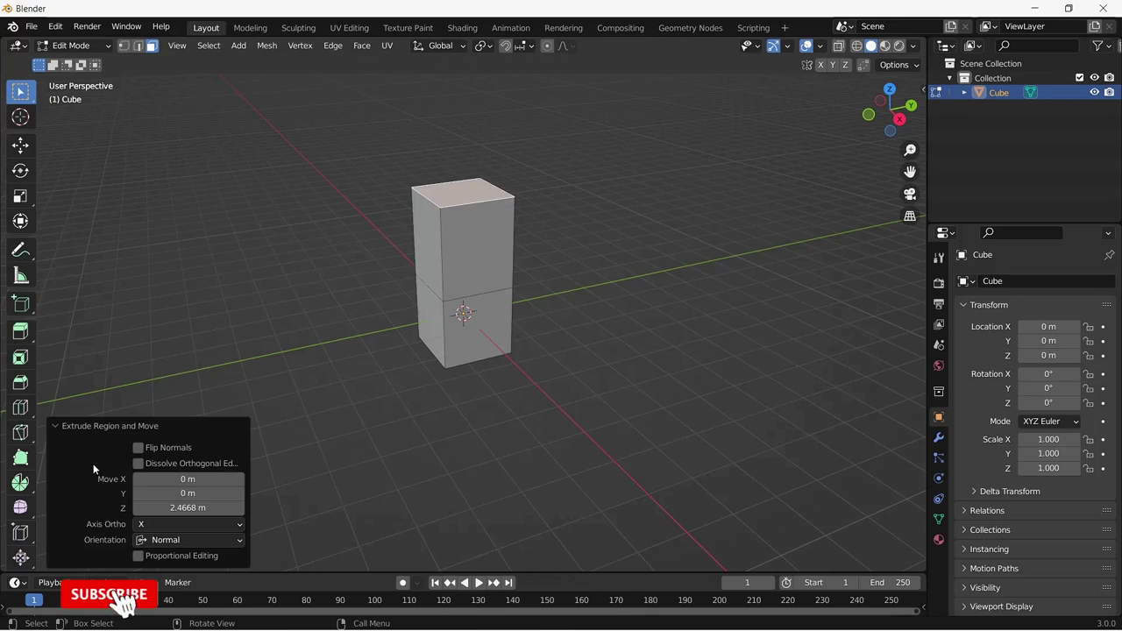
left_click(298, 351)
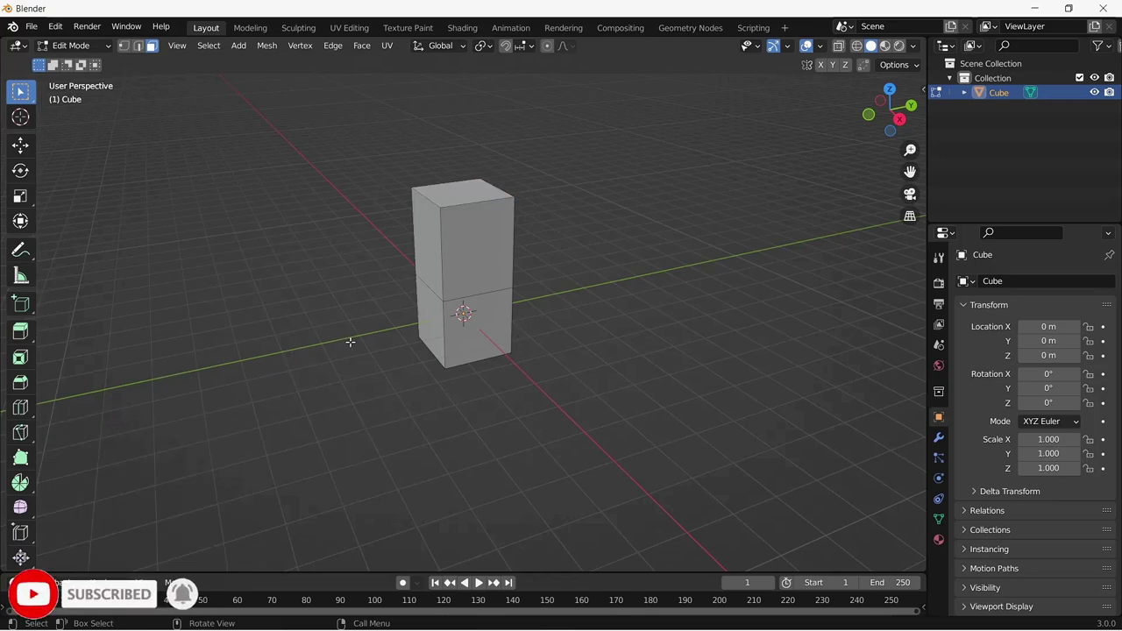
key("F9")
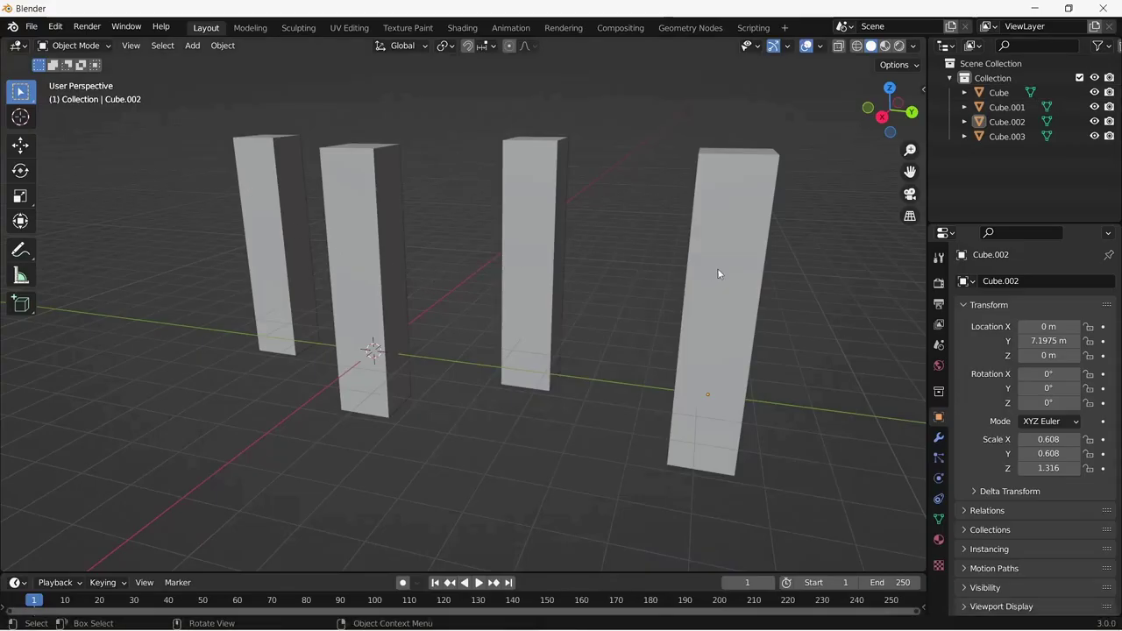
Step: Rename the object Cube as PILLAR 1
left_click(738, 247)
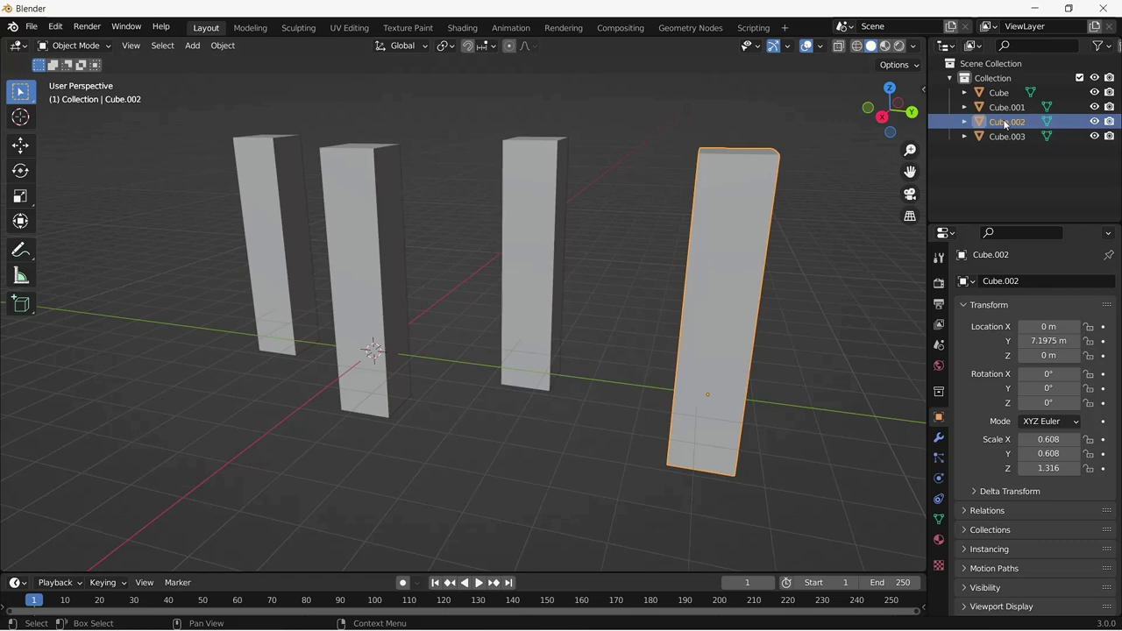
left_click(999, 92)
double_click(999, 92)
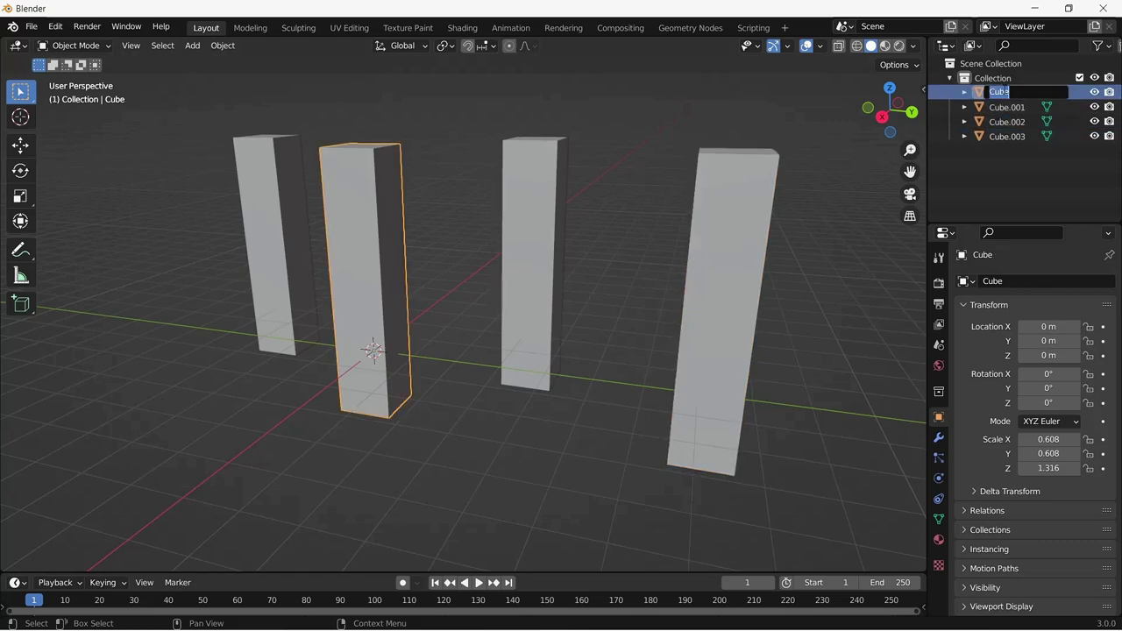
type("PILLAR 1")
key("Return")
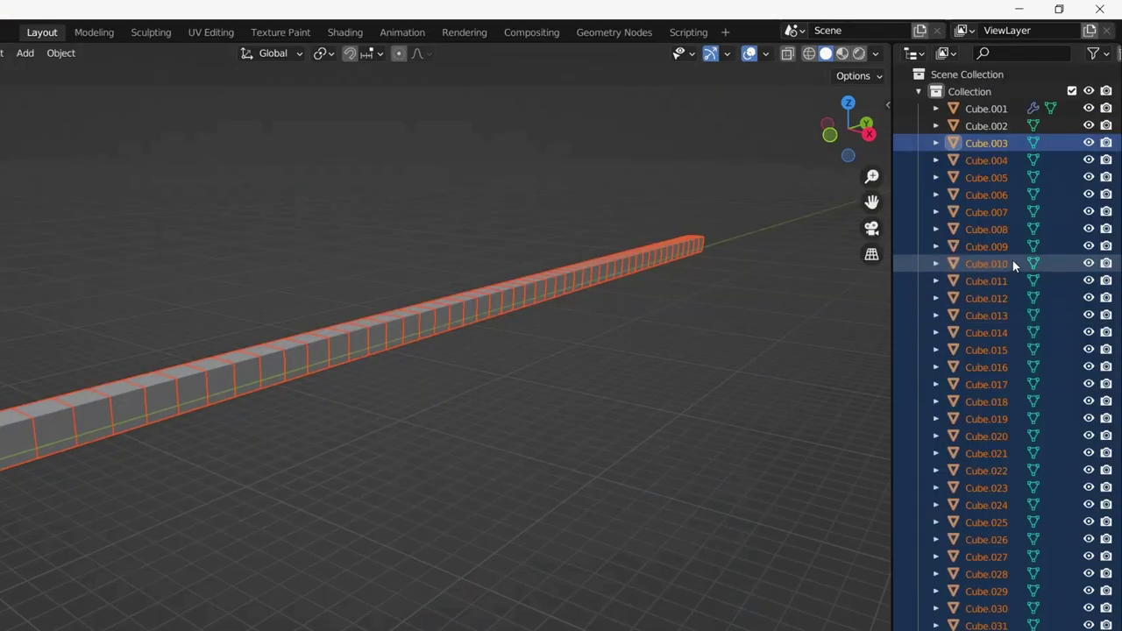
scroll(1013, 263, "down", 8)
scroll(1012, 265, "down", 3)
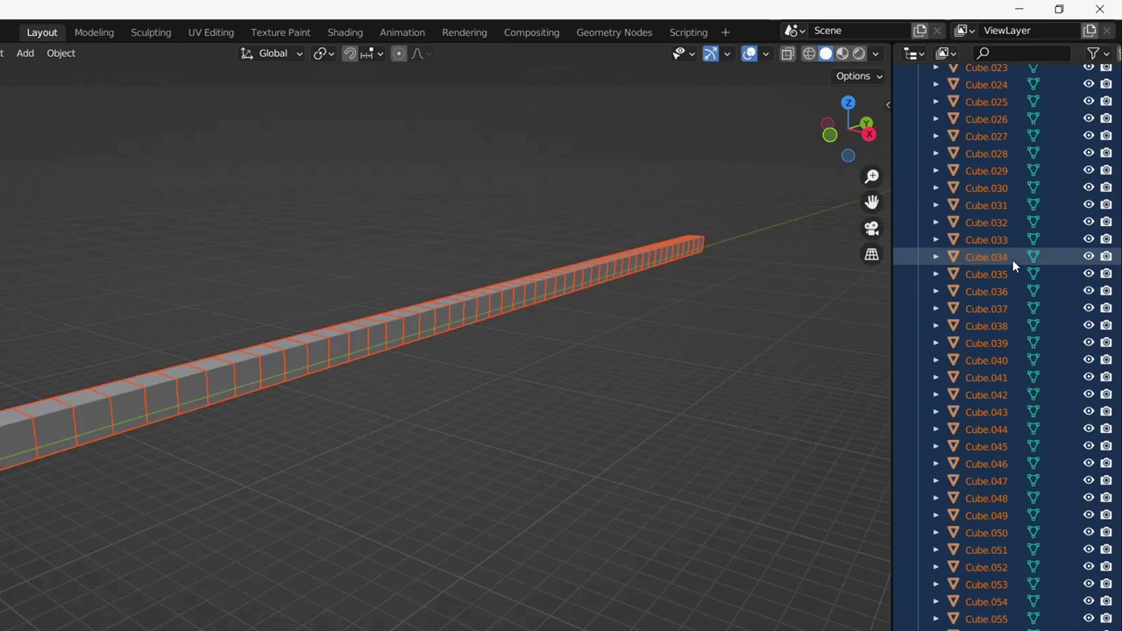
scroll(993, 287, "up", 5)
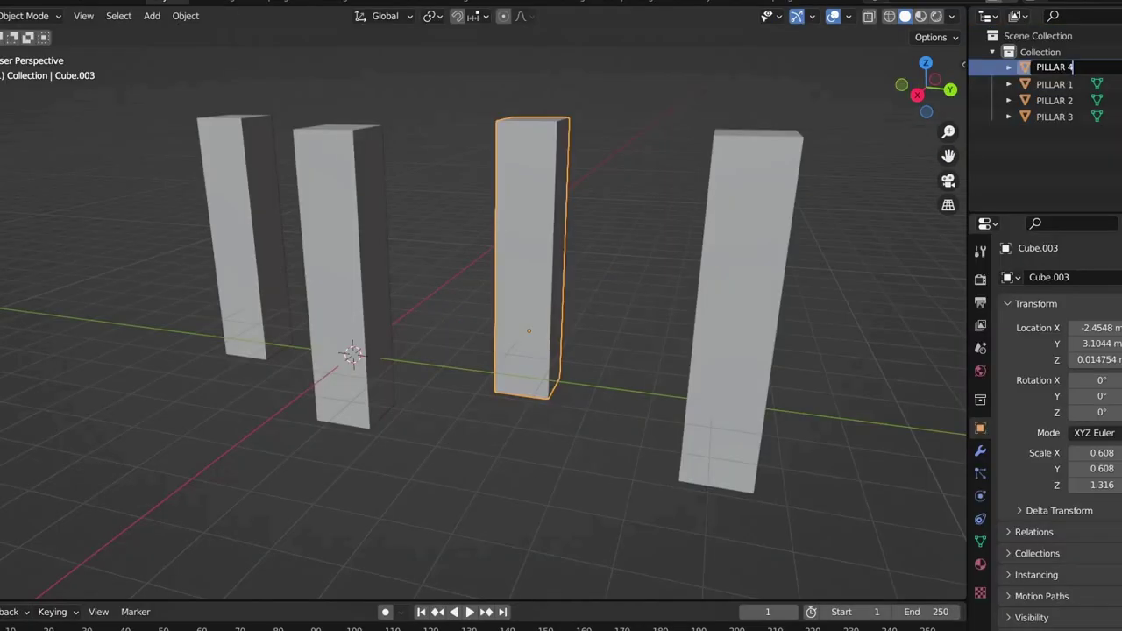
Step: Rename the pillar Cube.003 as PILLAR 4
key("Return")
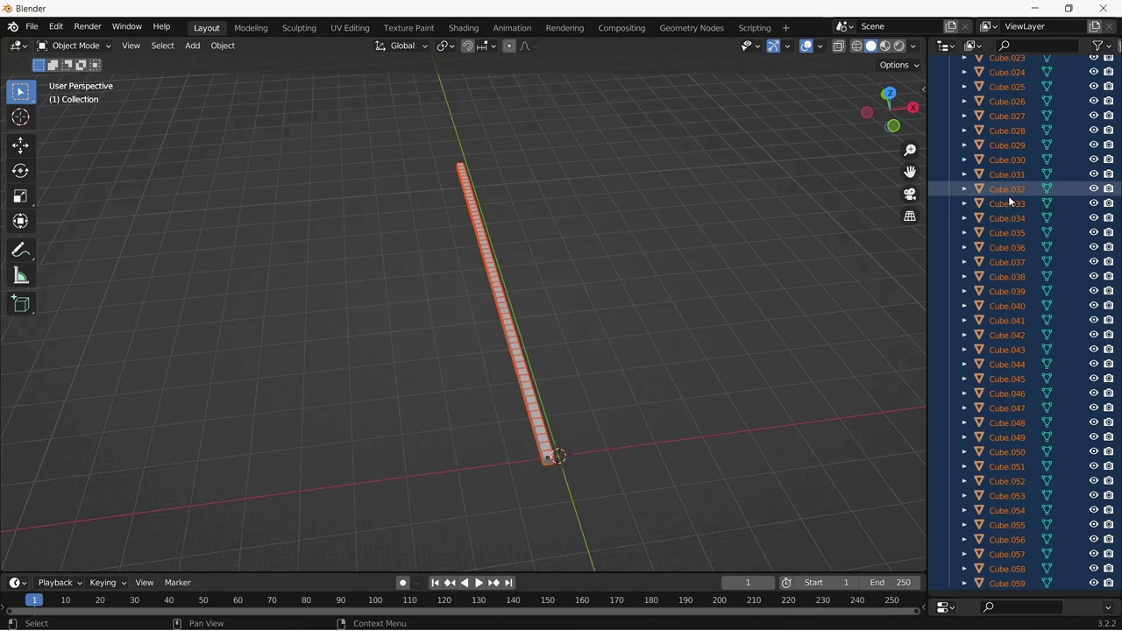
Step: Move all the selected cubes into a new collection named CUBES
scroll(1008, 207, "up", 10)
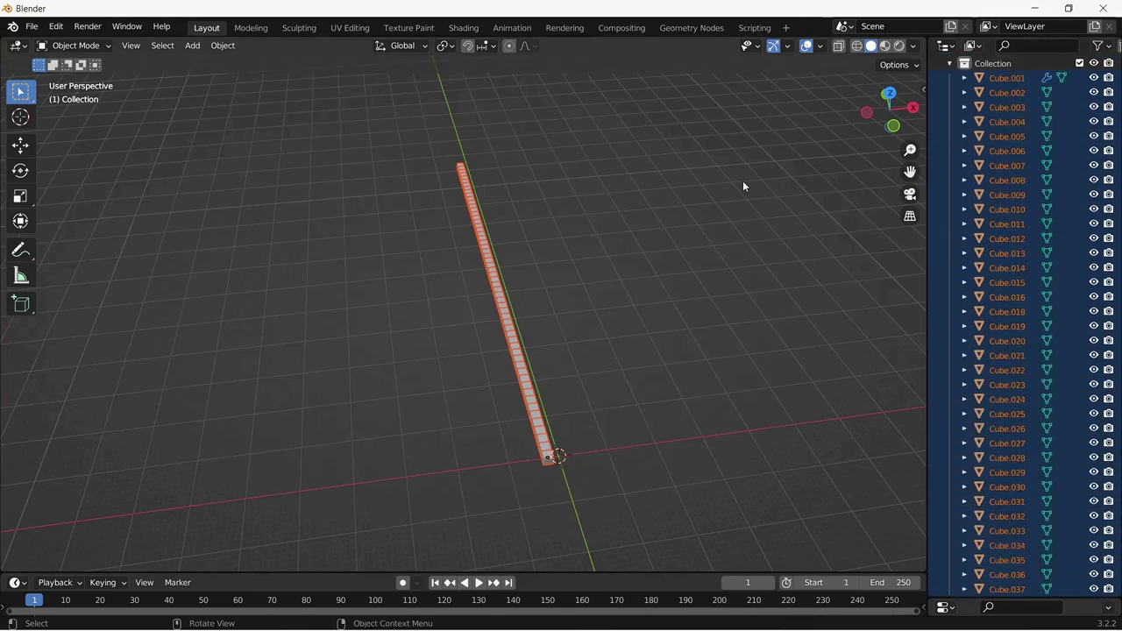
key("m")
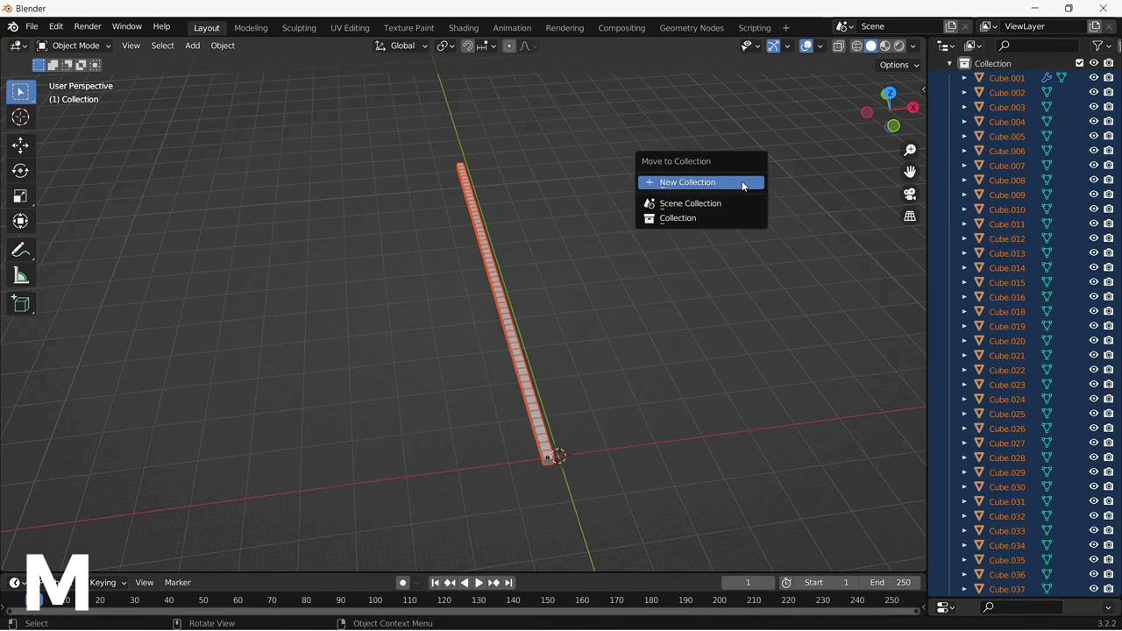
left_click(742, 182)
type("CUBES")
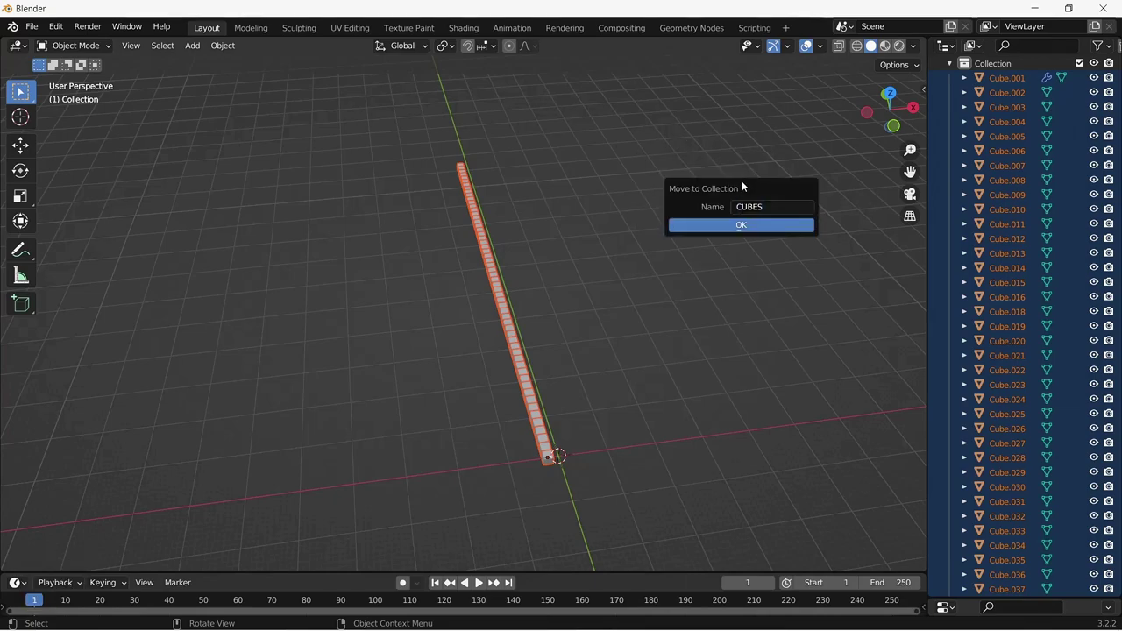
left_click(758, 226)
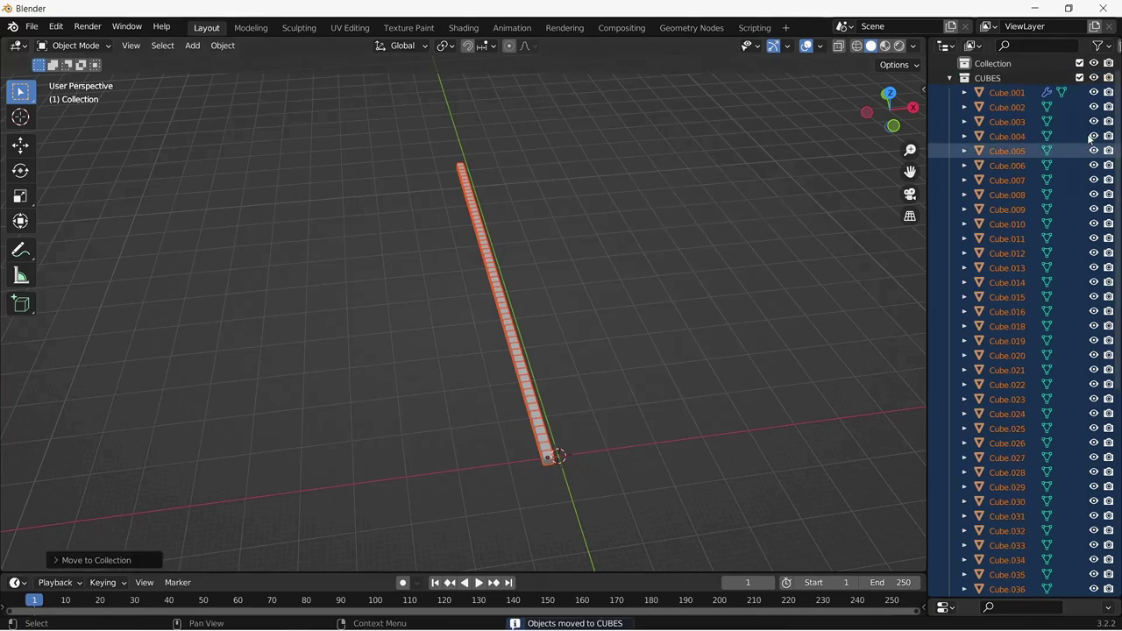
Step: Collapse the CUBES collection, and hide and show all its cubes at once
left_click(950, 79)
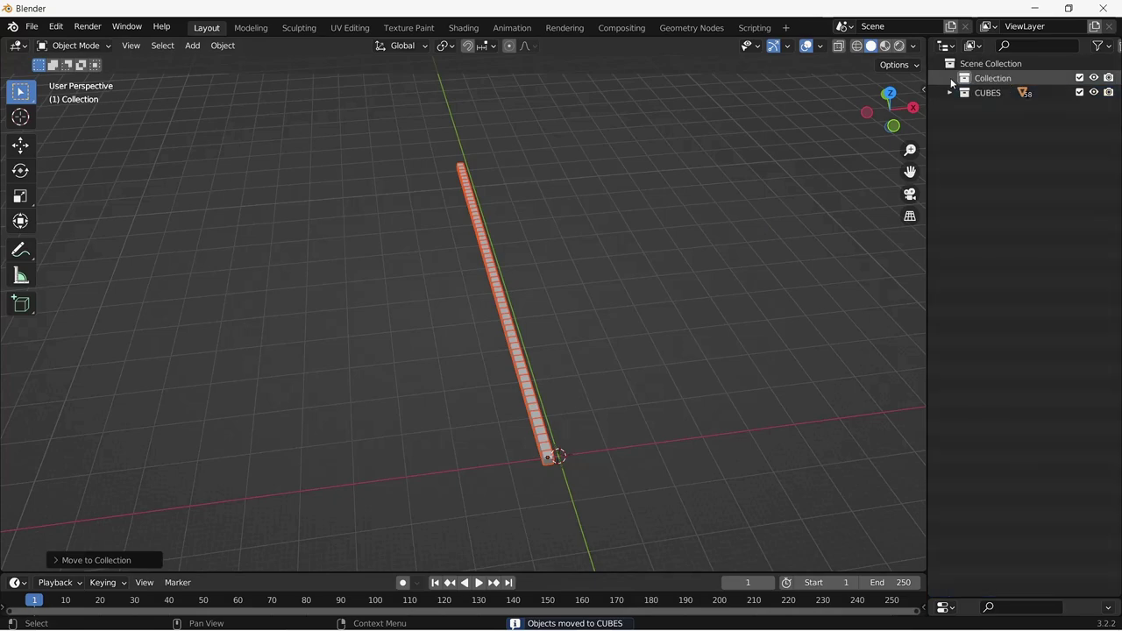
left_click(1093, 92)
left_click(1093, 92)
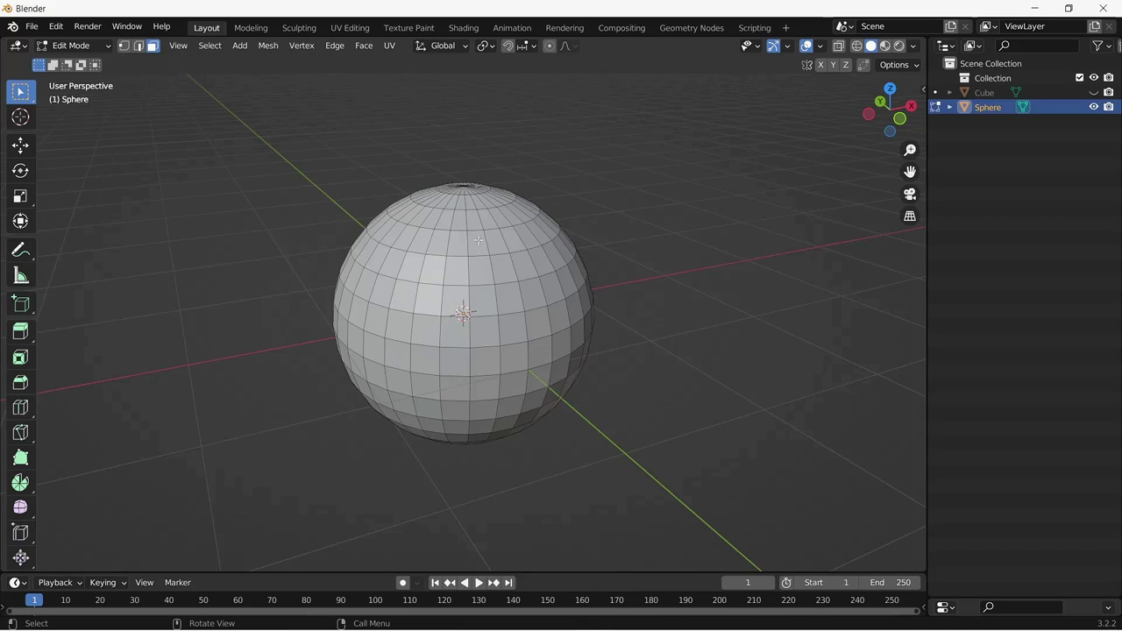
Step: Select a vertical column of faces on the front of the sphere one face at a time
key("shift")
left_click(478, 239, "shift")
left_click(481, 268, "shift")
left_click(487, 312, "shift")
left_click(488, 341, "shift")
left_click(489, 364, "shift")
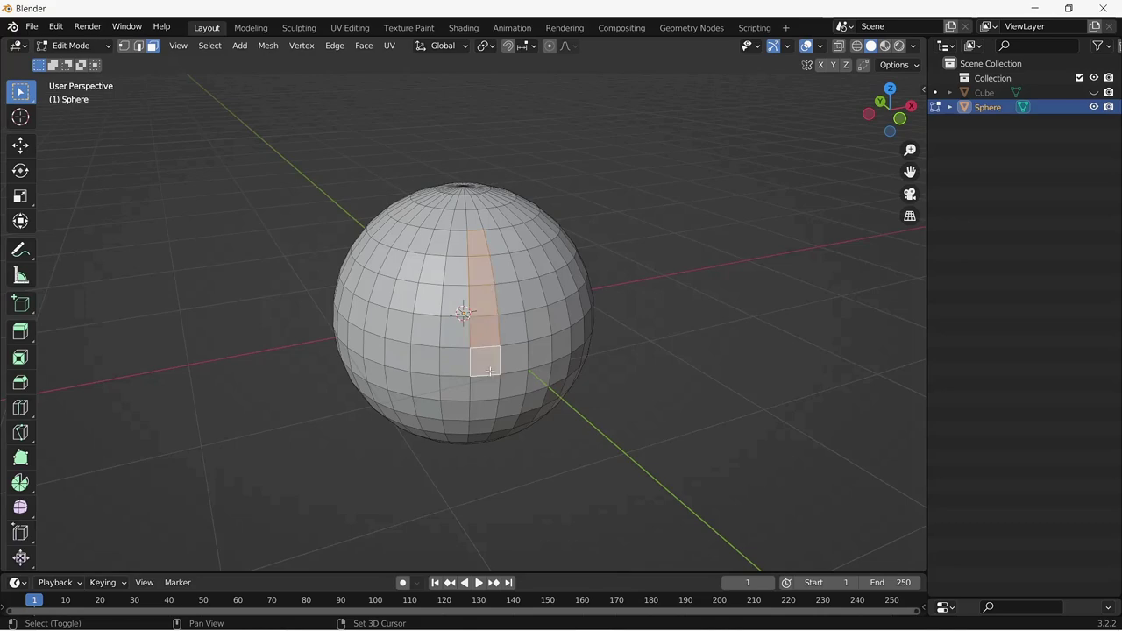
left_click(484, 388, "shift")
left_click(487, 405, "shift")
Step: Select the vertical column of sphere faces with Pick Shortest Path, from the upper face to the lower one
left_click(491, 403, "ctrl")
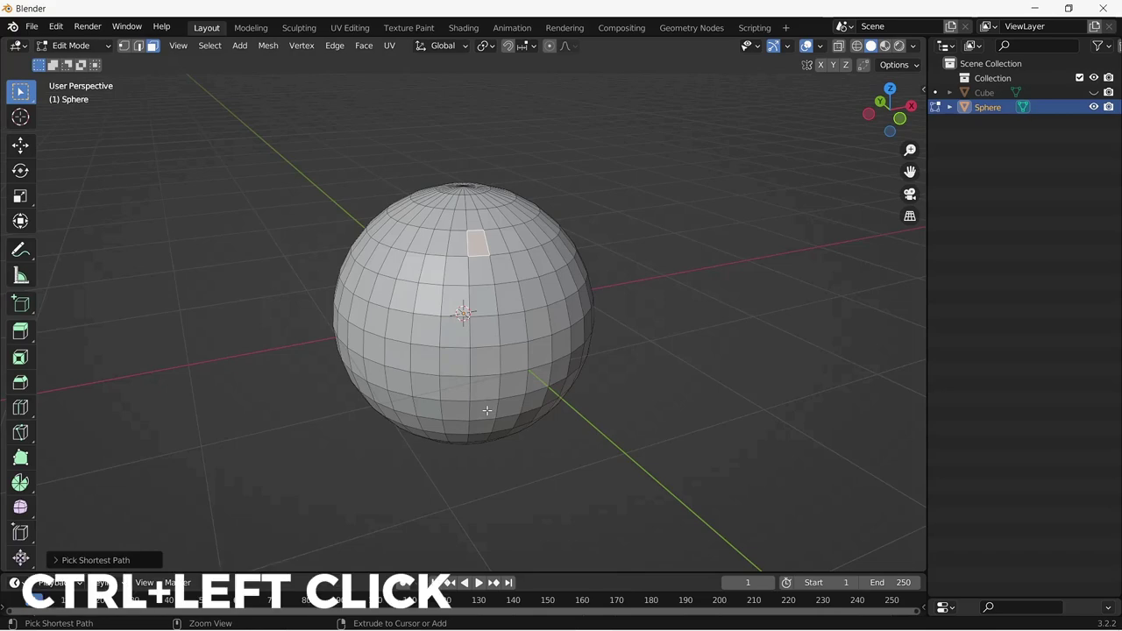
left_click(487, 410, "ctrl")
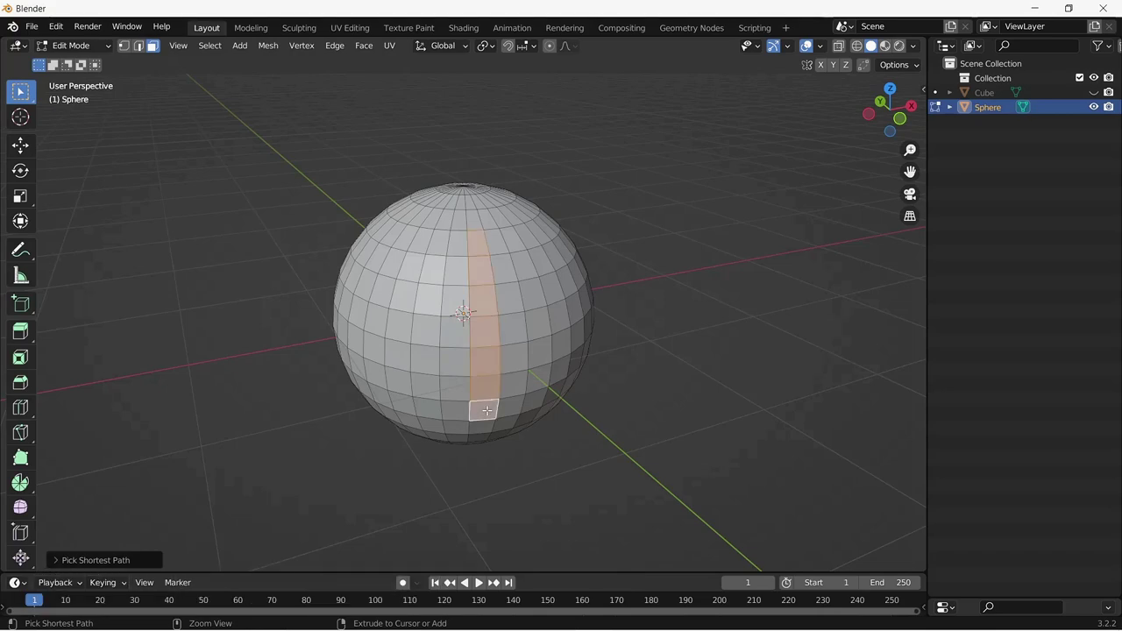
Step: Clear the selection, cycle through the vertex, edge and face select modes, and select a face loop on the sphere
key("alt+a")
key("1")
key("2")
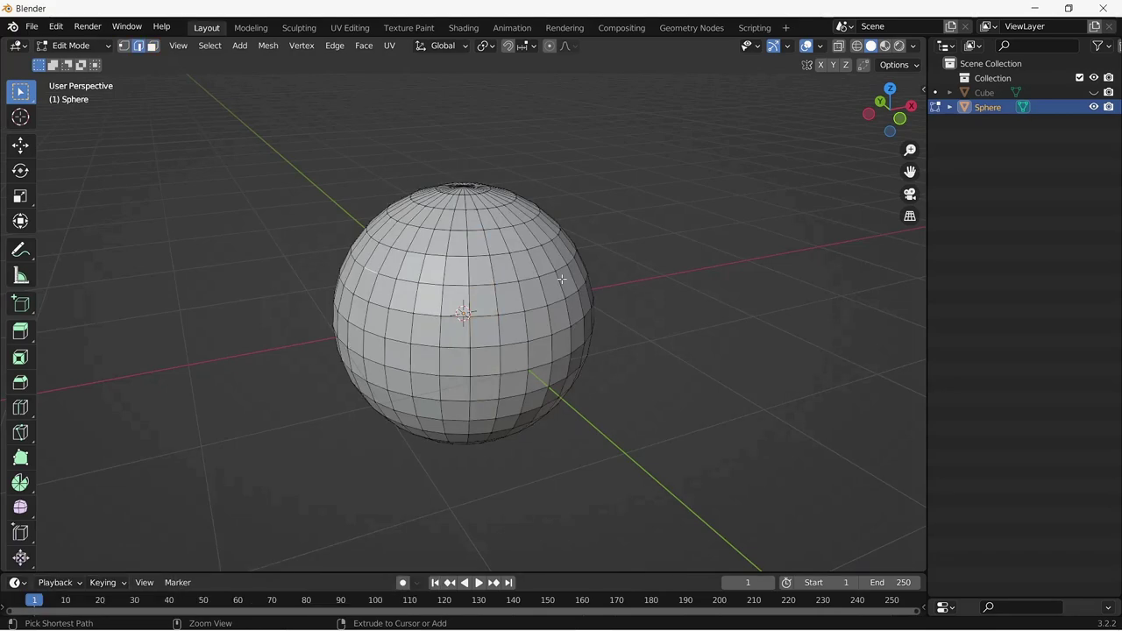
key("3")
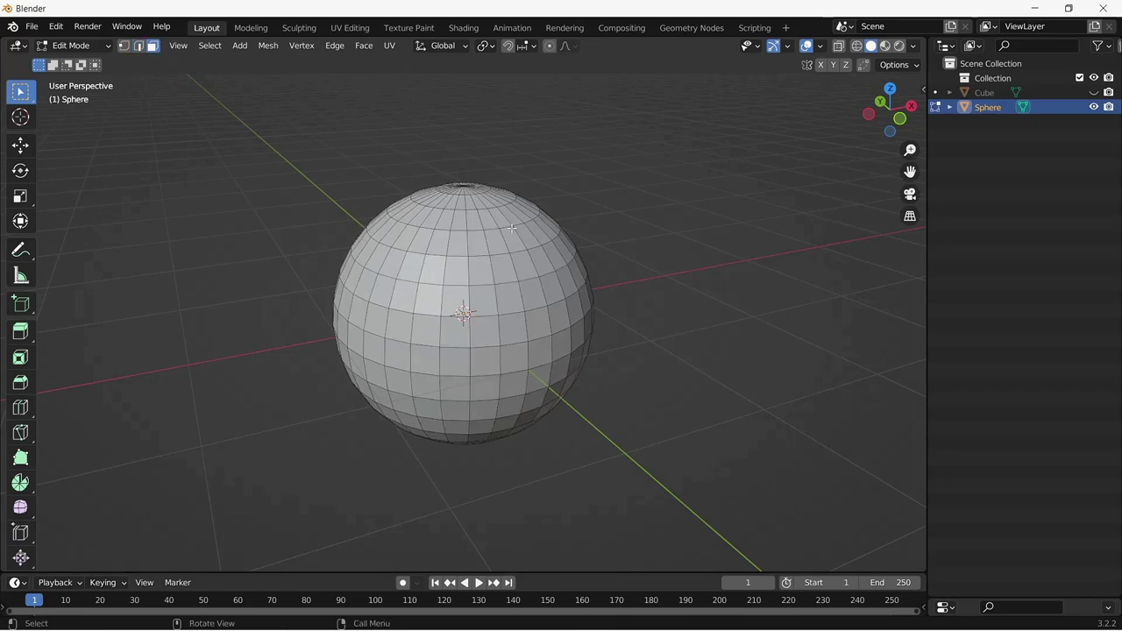
left_click(489, 271, "alt")
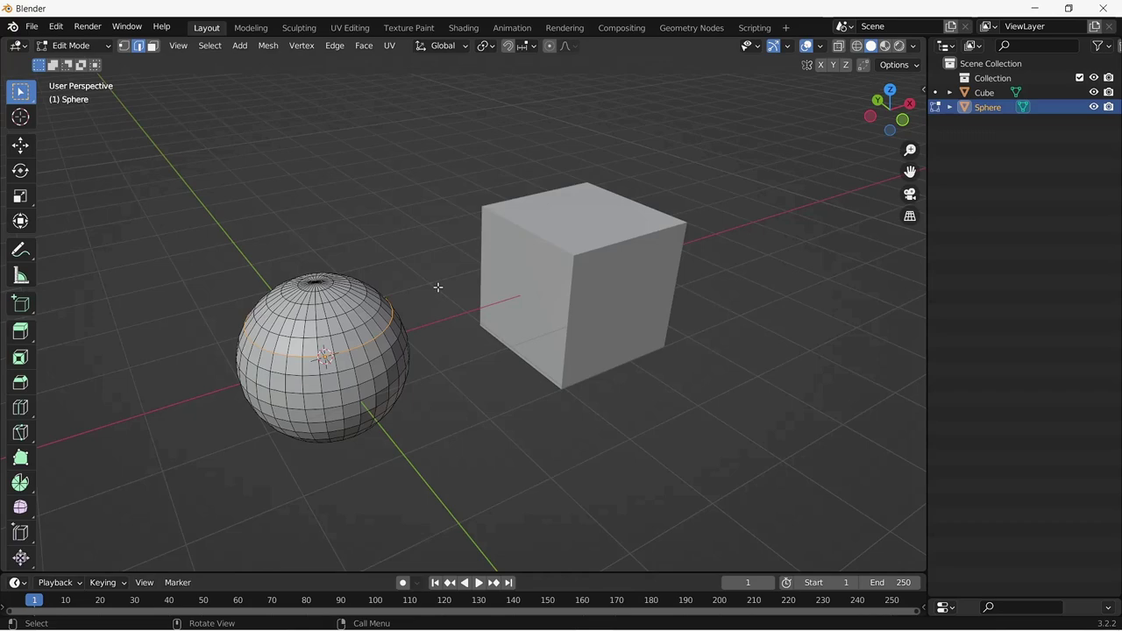
Step: Leave edit mode on the sphere and enter edit mode on the cube
key("Tab")
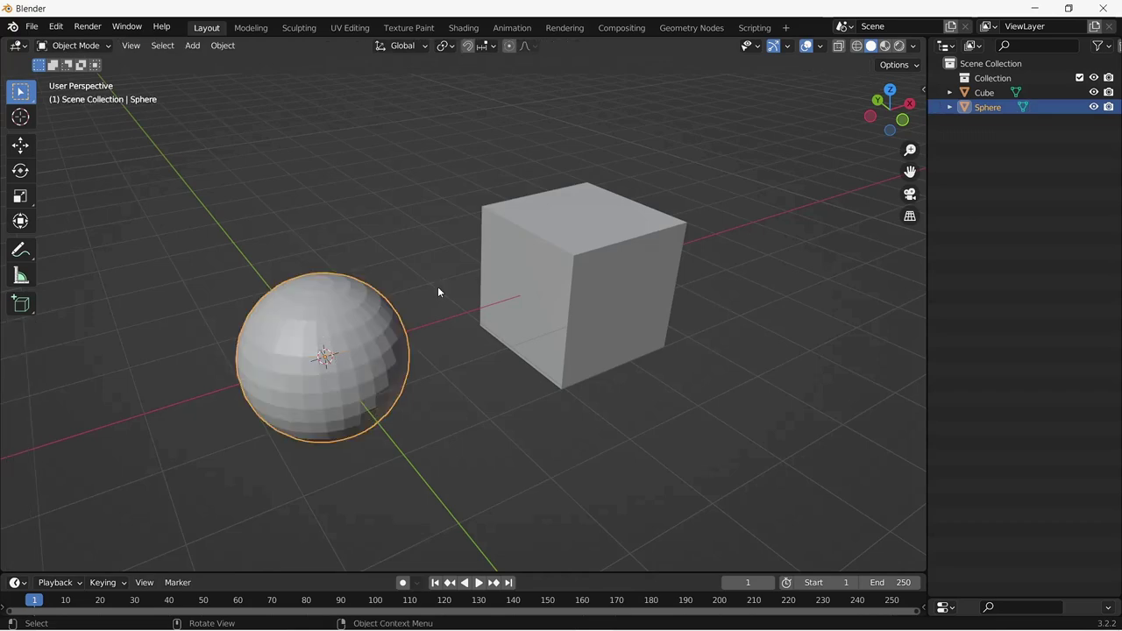
left_click(557, 267)
key("Tab")
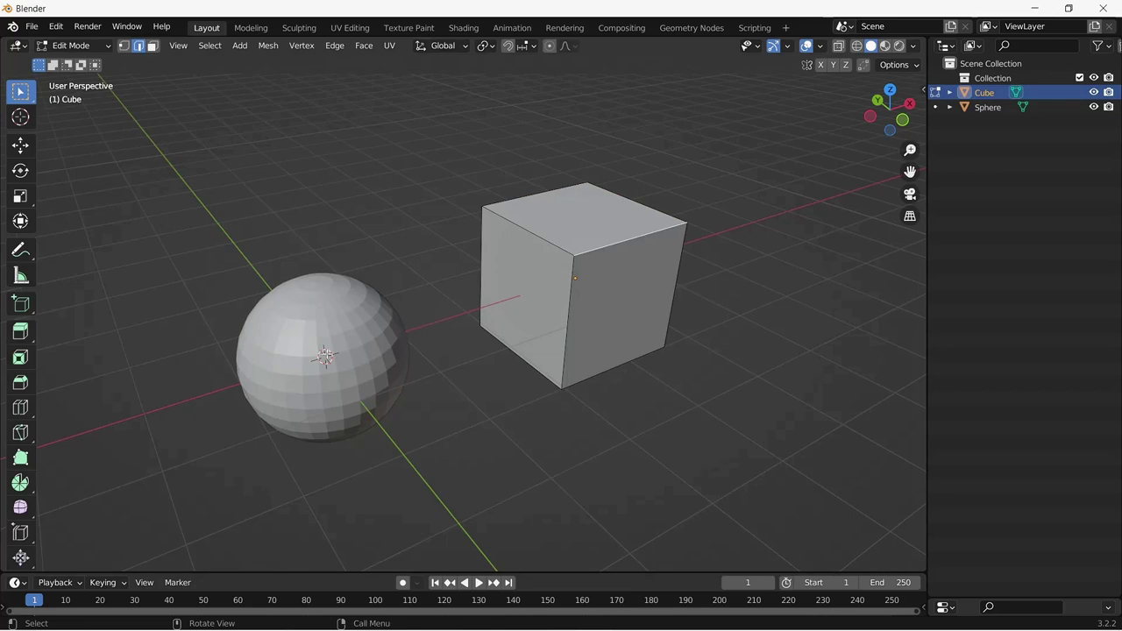
Step: Transfer edit mode directly back and forth between the cube and the sphere without passing through object mode
key("alt+q")
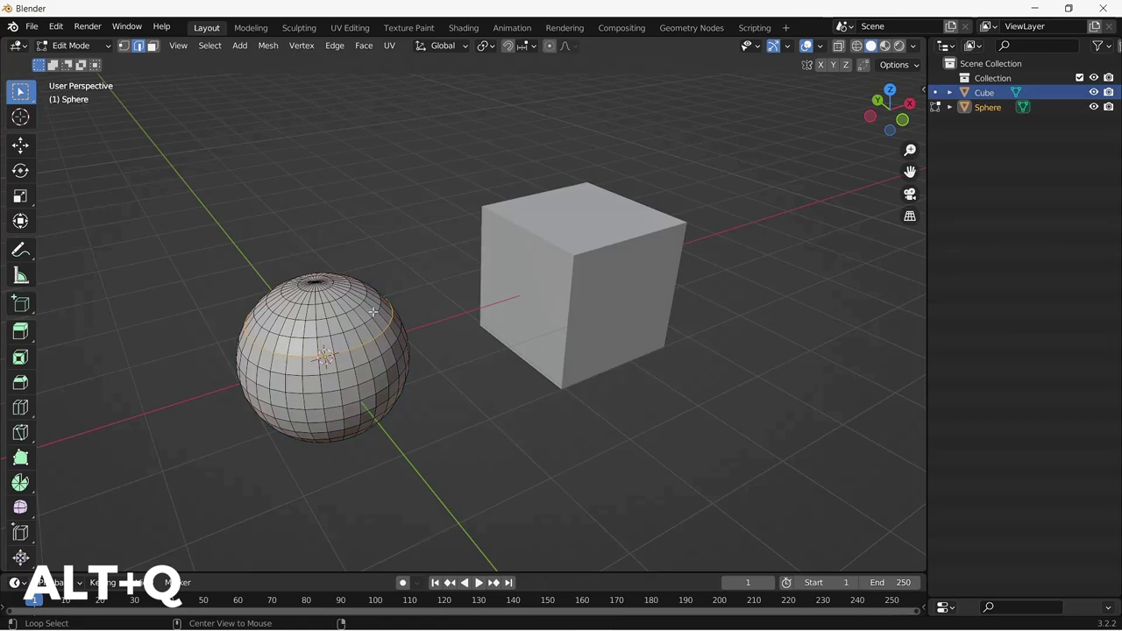
key("alt+q")
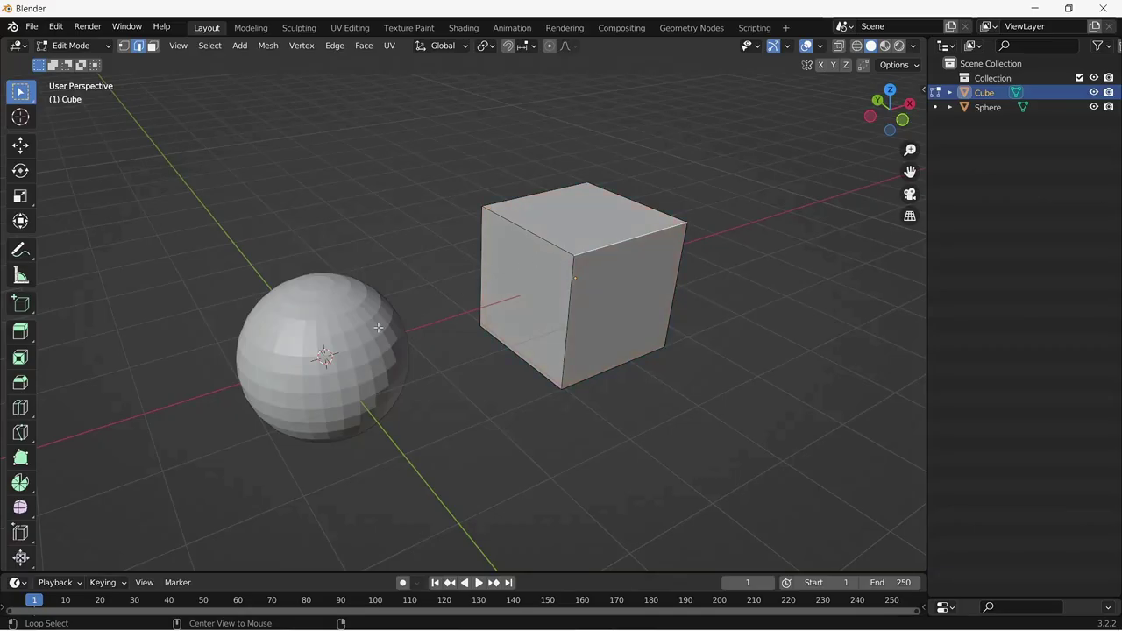
key("alt+q")
left_click(378, 331, "alt")
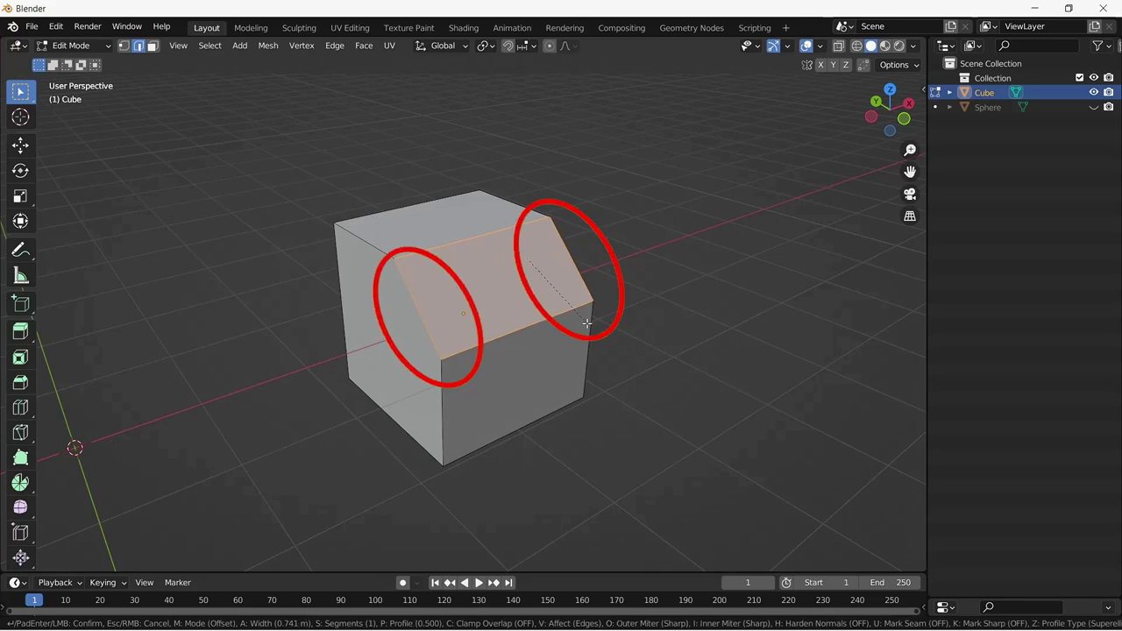
Step: Switch the cube's edge bevel to affect vertices, and bevel the near top corner vertex by about 0.74 m
key("v")
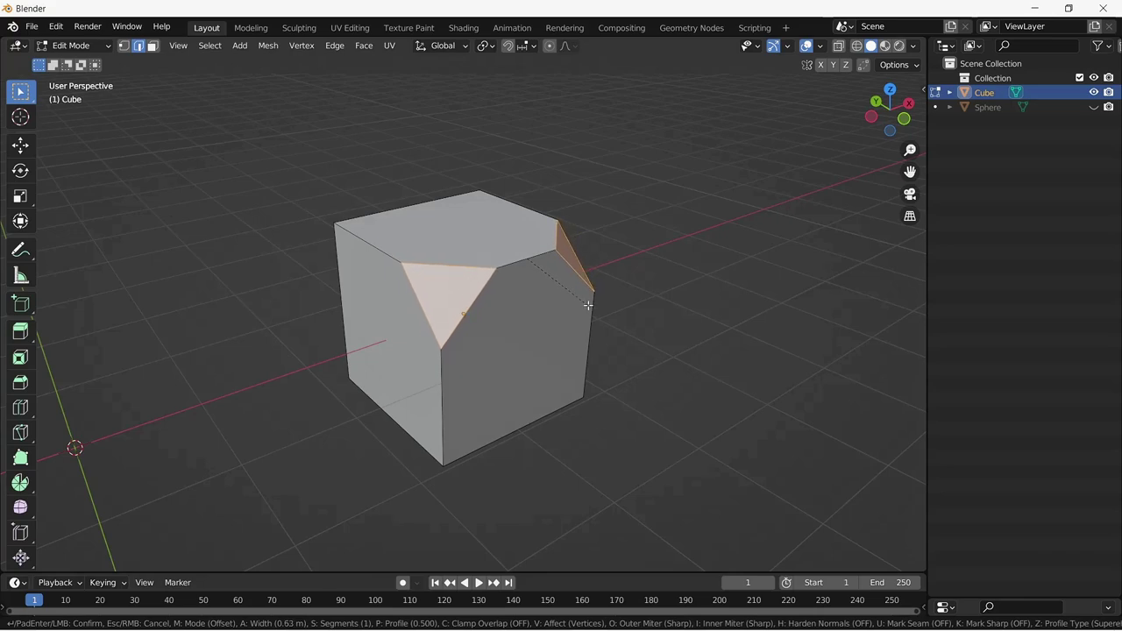
key("ctrl+shift+b")
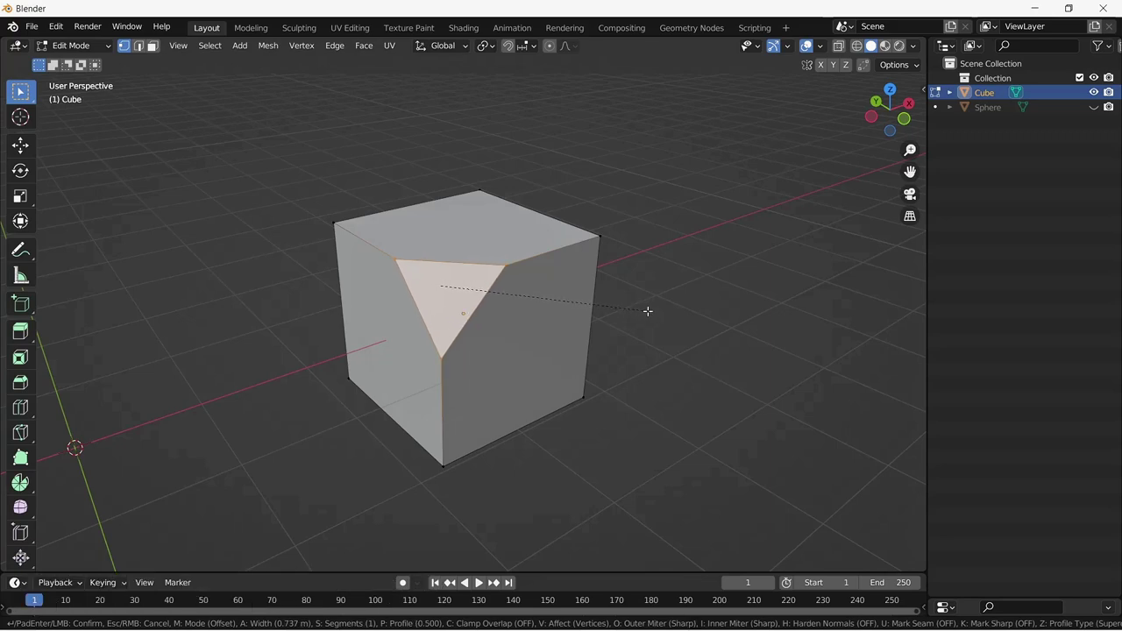
left_click(647, 311)
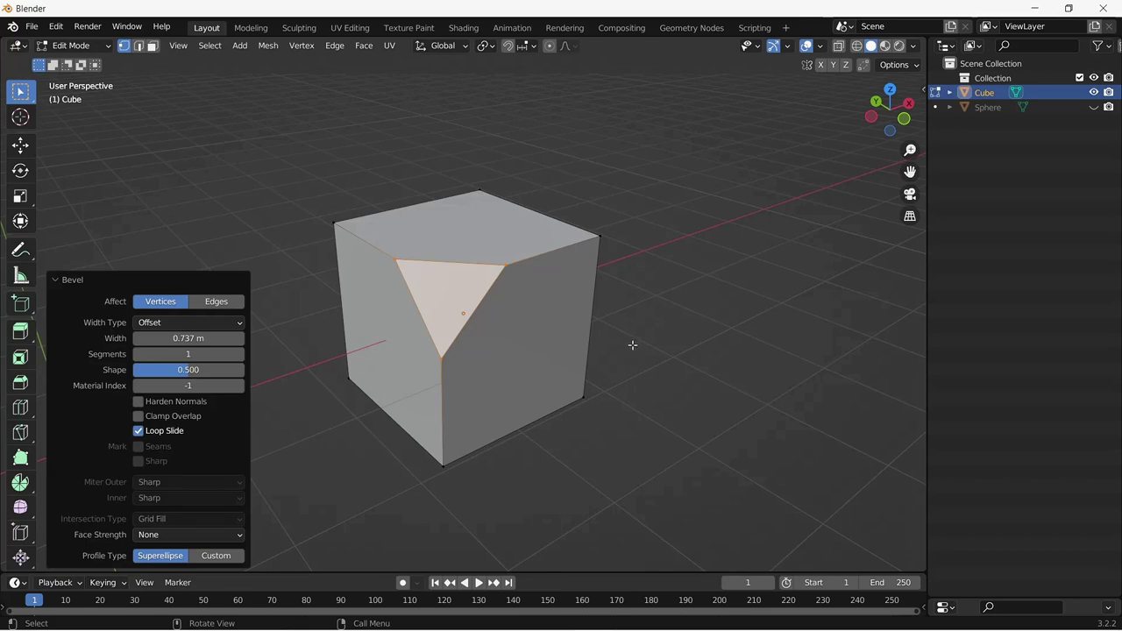
Step: Increase the corner bevel's segments and set its profile type to Custom
mouse_move(188, 353)
left_mouse_down()
mouse_move(246, 354)
mouse_move(207, 353)
left_mouse_up()
left_click(215, 555)
scroll(192, 429, "down", 1)
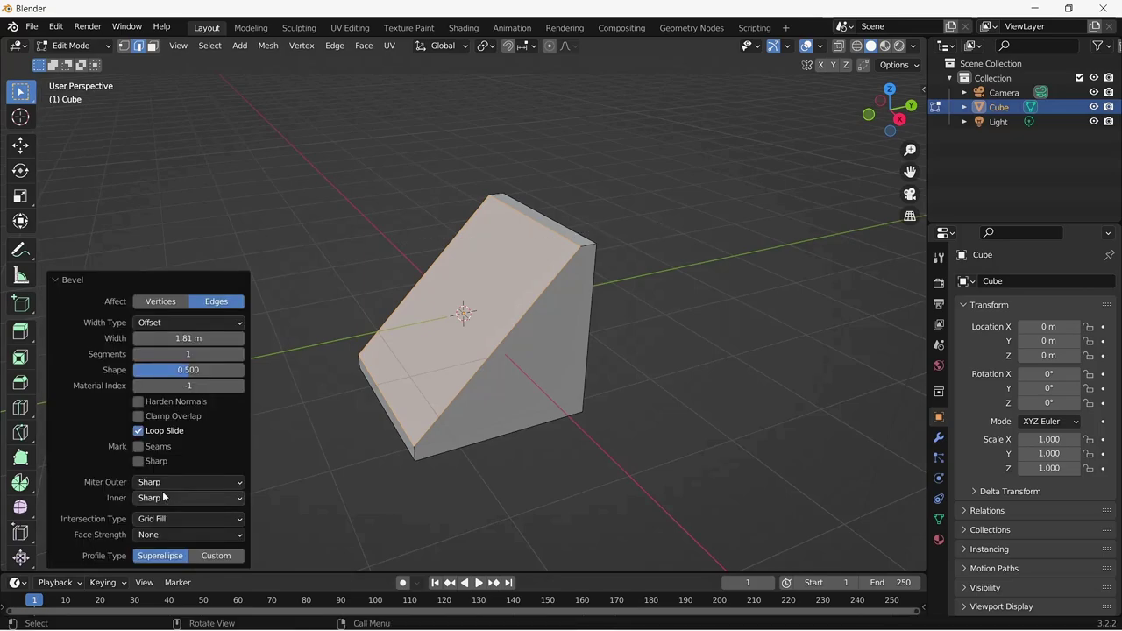
Step: Adjust the custom profile of the cube's edge bevel and set its segments to 10
left_click(149, 374)
left_click(88, 450)
double_click(187, 161)
type("10")
key("Return")
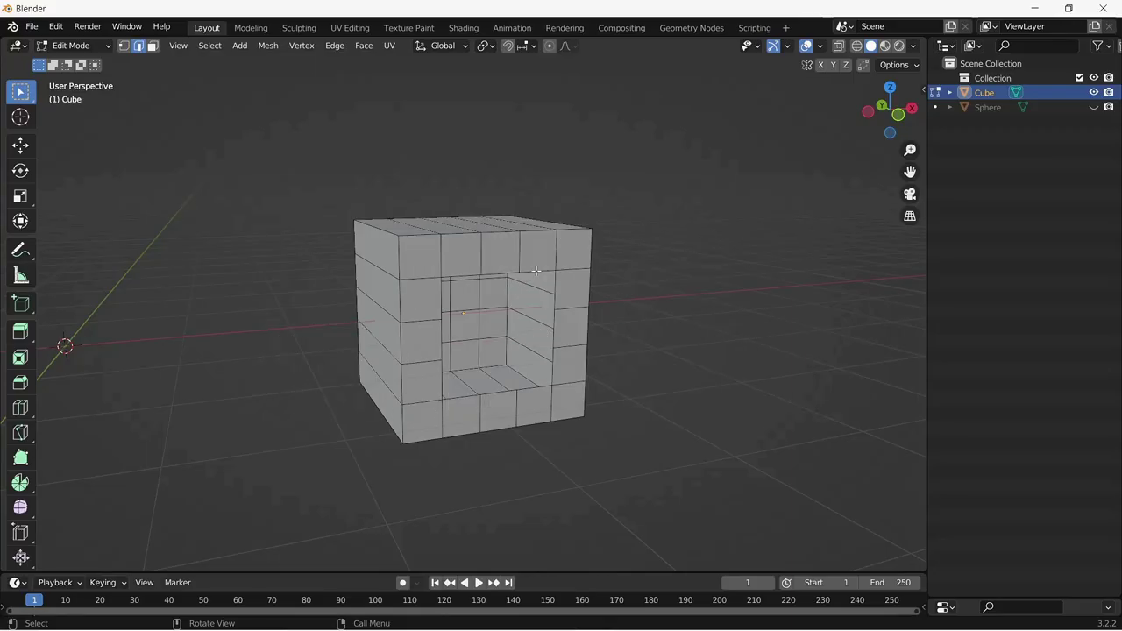
Step: Select the edge loop around the square opening in the cube's front and apply Grid Fill
left_click(535, 267, "alt")
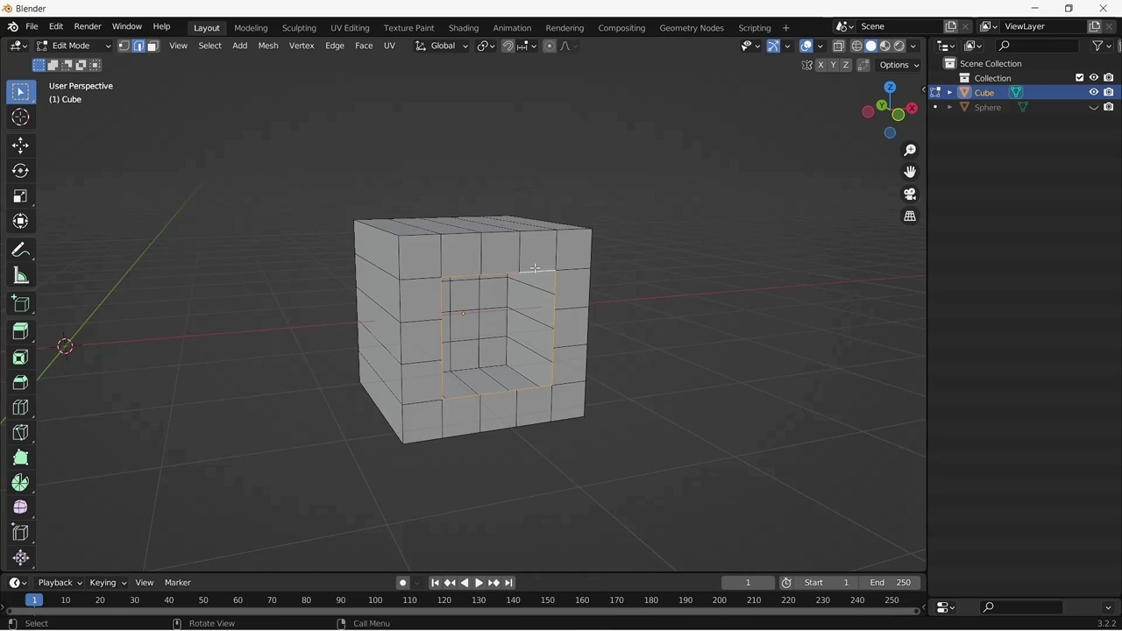
key("ctrl+f")
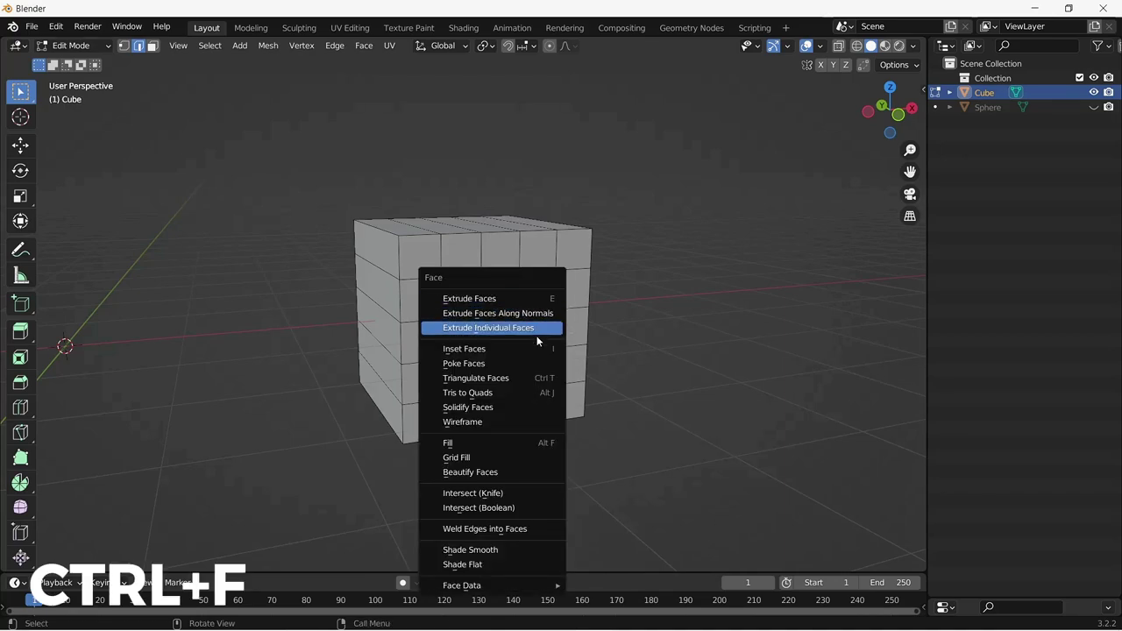
left_click(522, 453)
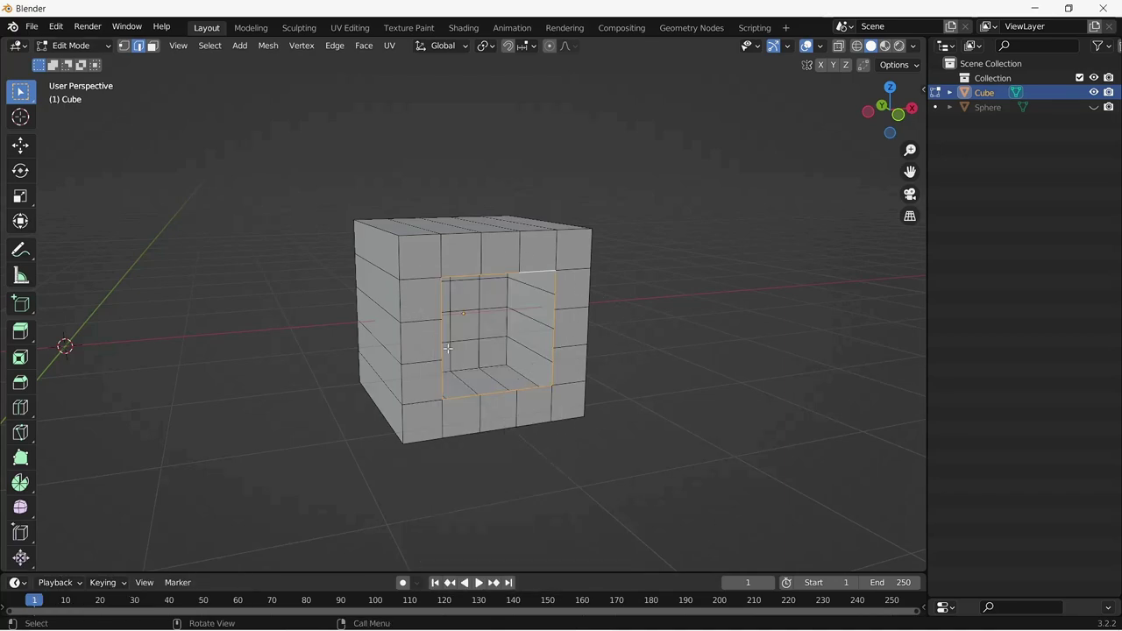
Step: Fill the selected edge loop around the cube's square opening with a single face
key("f")
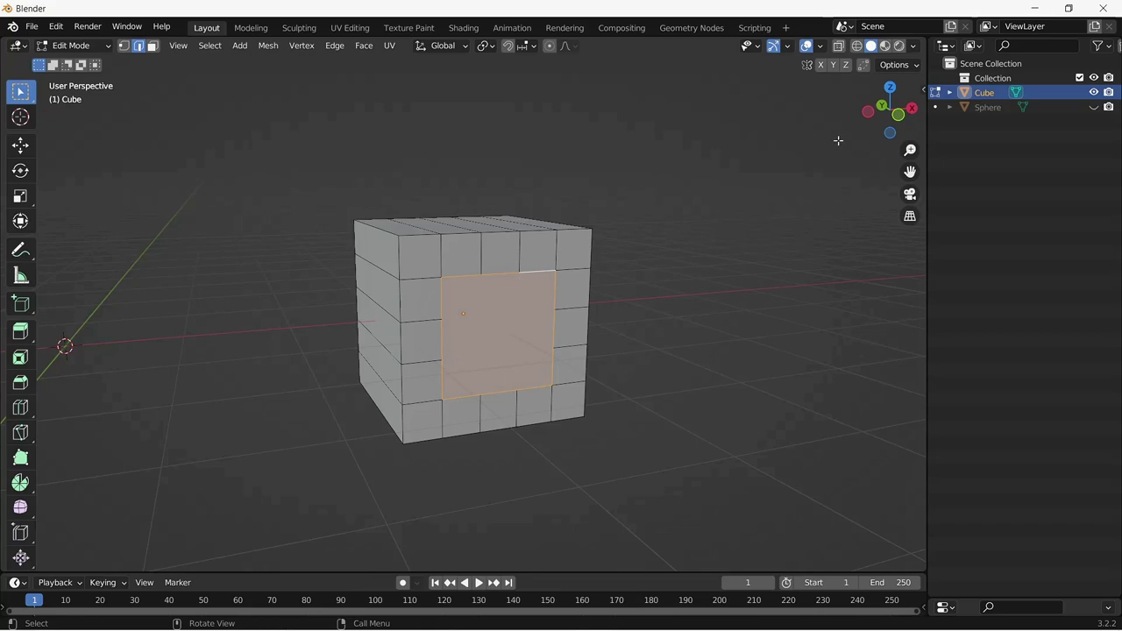
left_click_drag(887, 112, 834, 116)
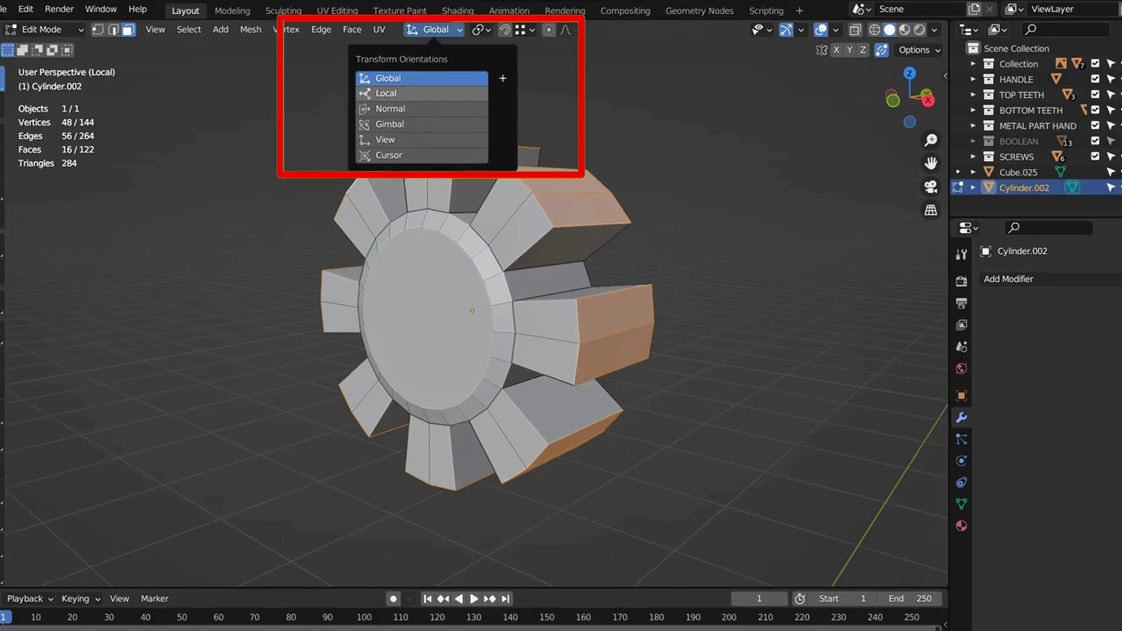
Step: Scale the gear's selected tooth end faces along X, using Normal orientation and the Individual Origins pivot point
left_click(390, 108)
left_click(565, 28)
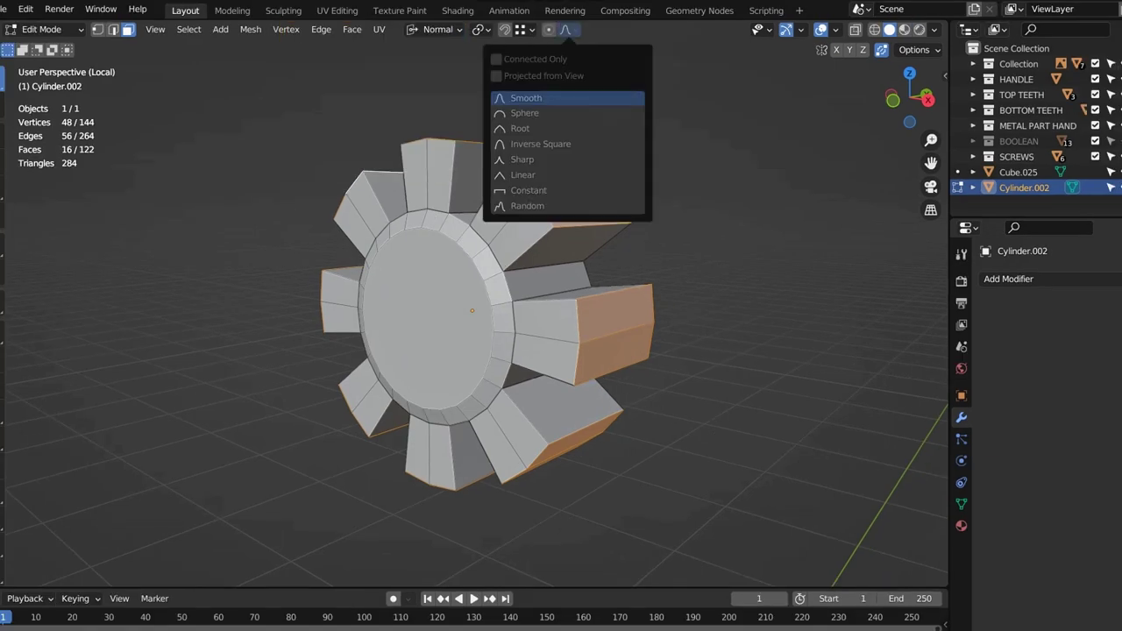
left_click(479, 29)
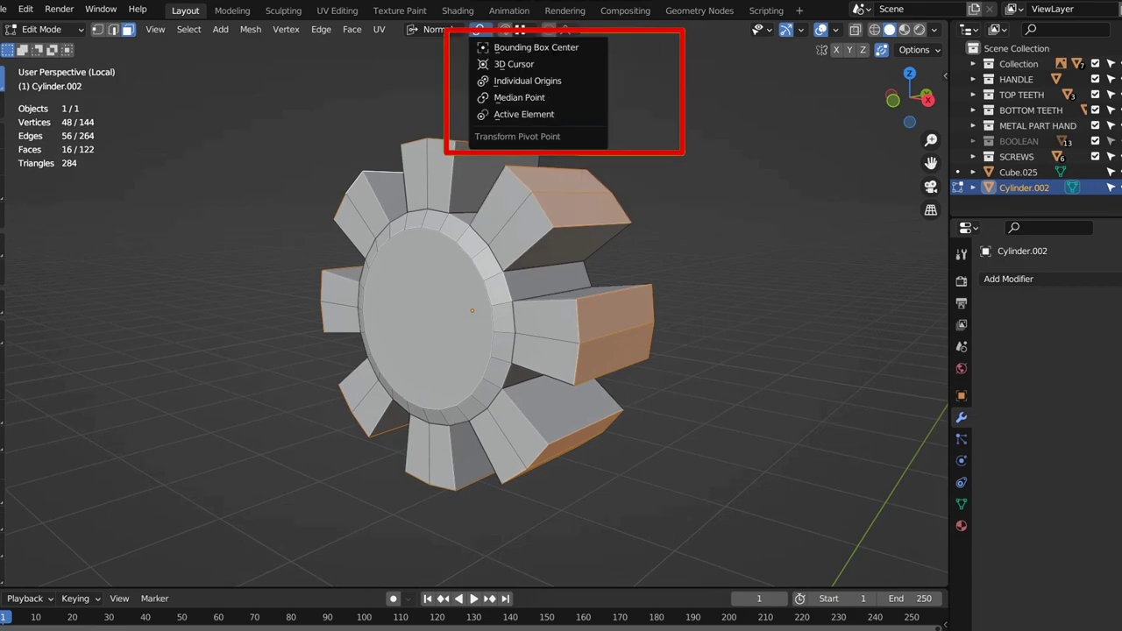
left_click(527, 80)
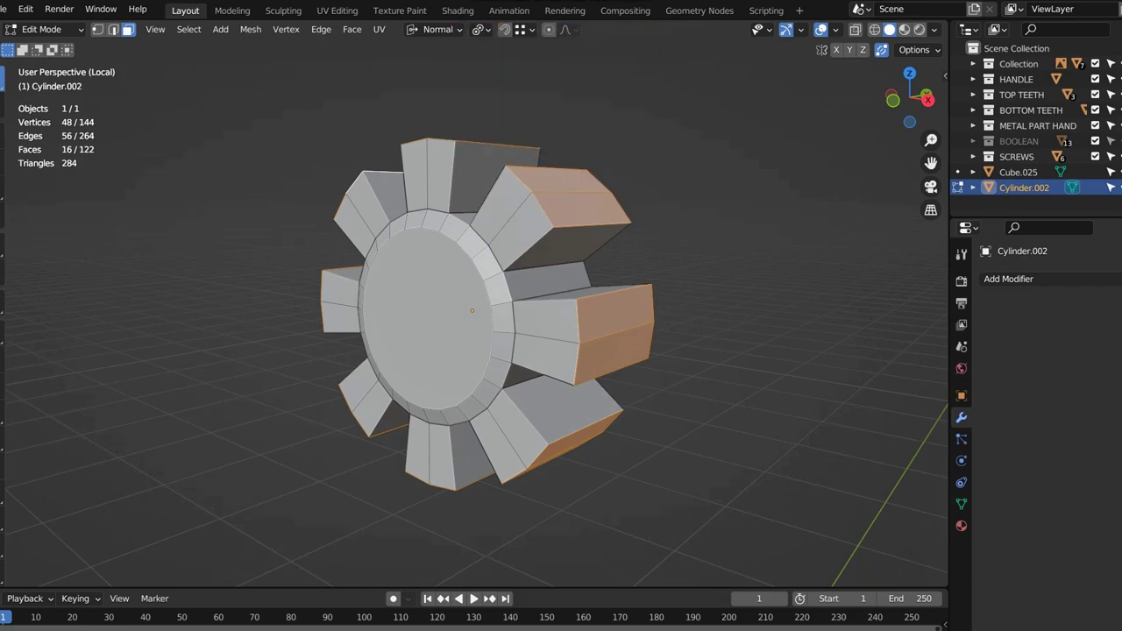
key("s")
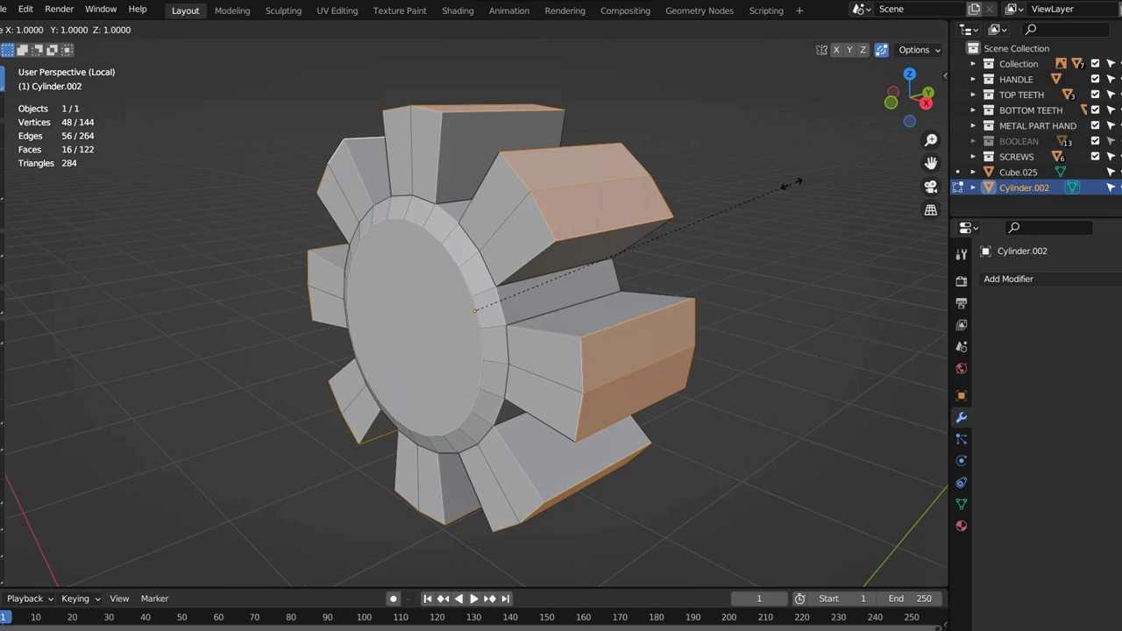
key("x")
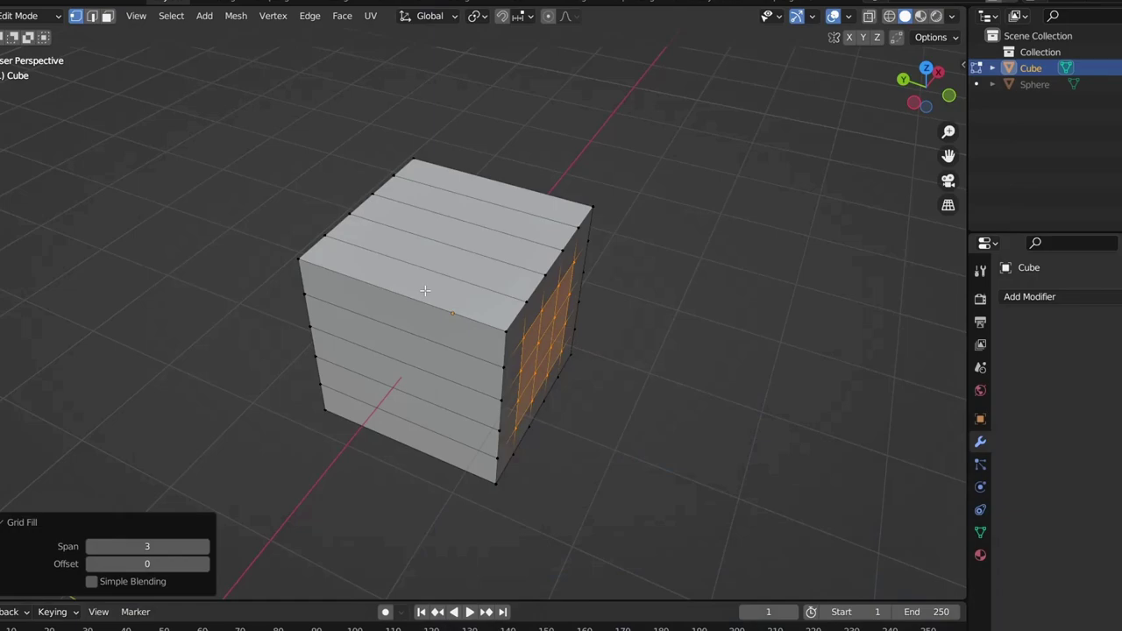
Step: Add one loop cut through the middle of the cube, crossing its parallel edges, and slide it along them
key("ctrl+r")
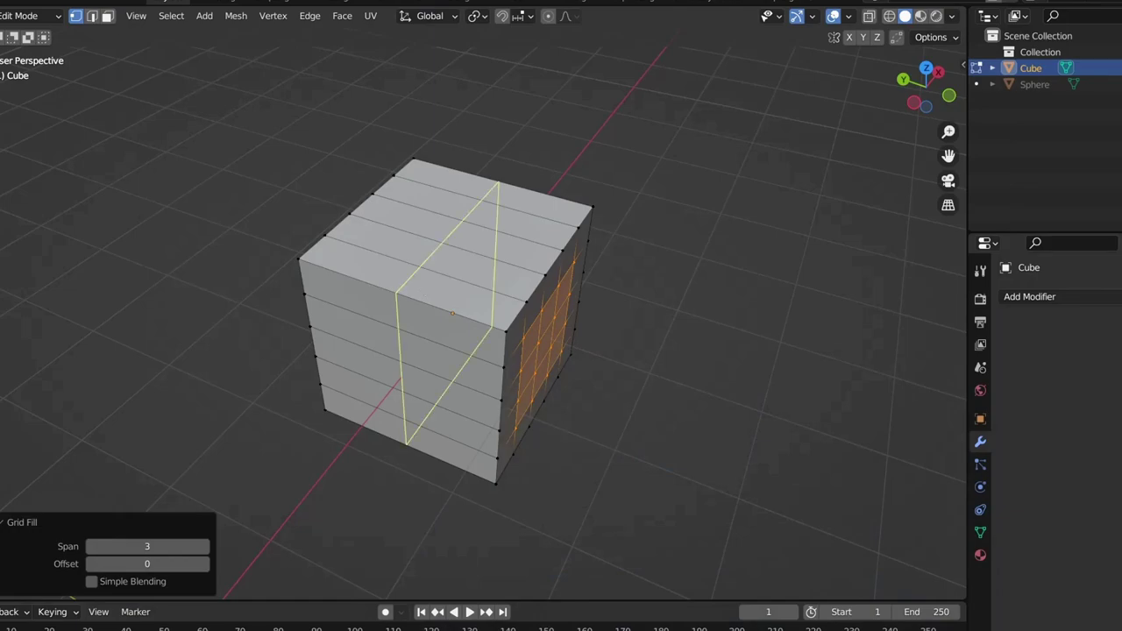
left_click(425, 290)
left_click(425, 290)
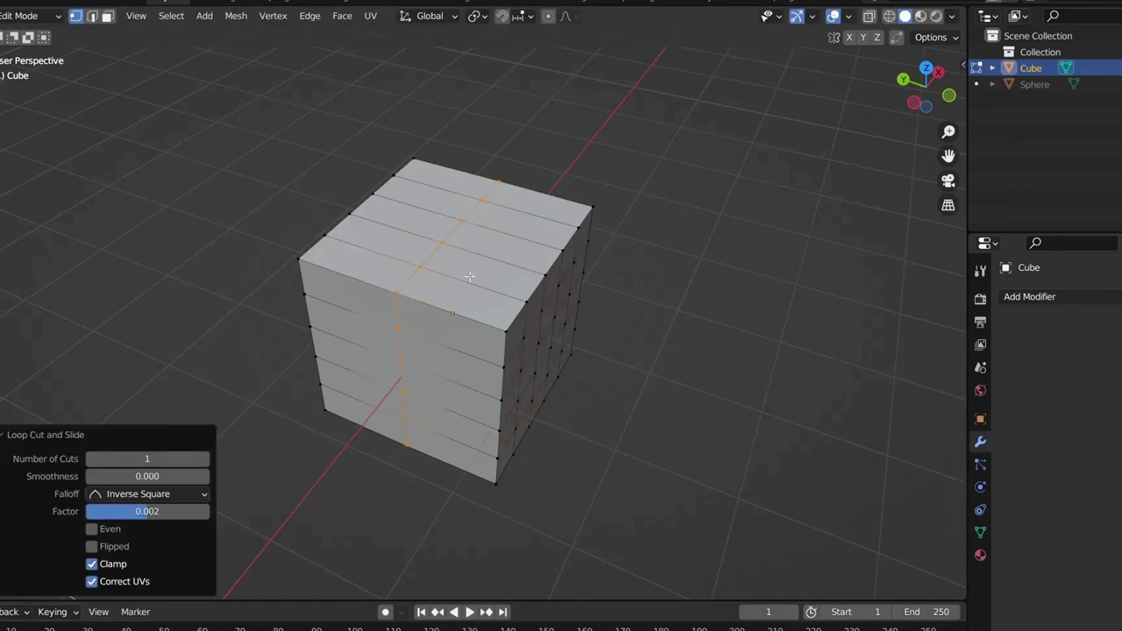
key("g")
key("g")
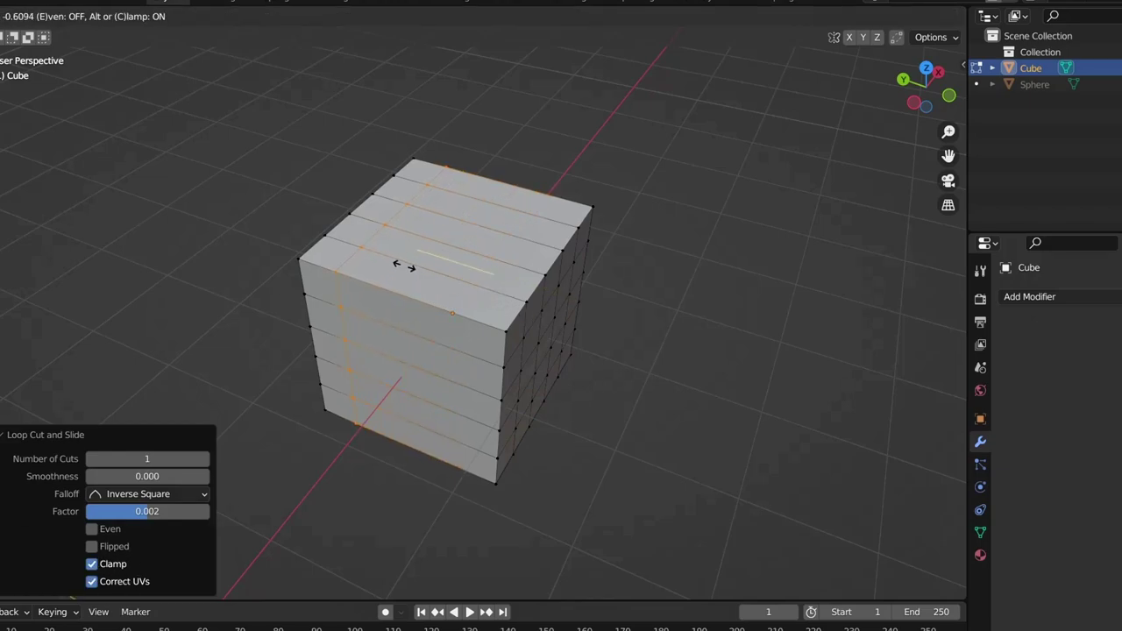
left_click(511, 341)
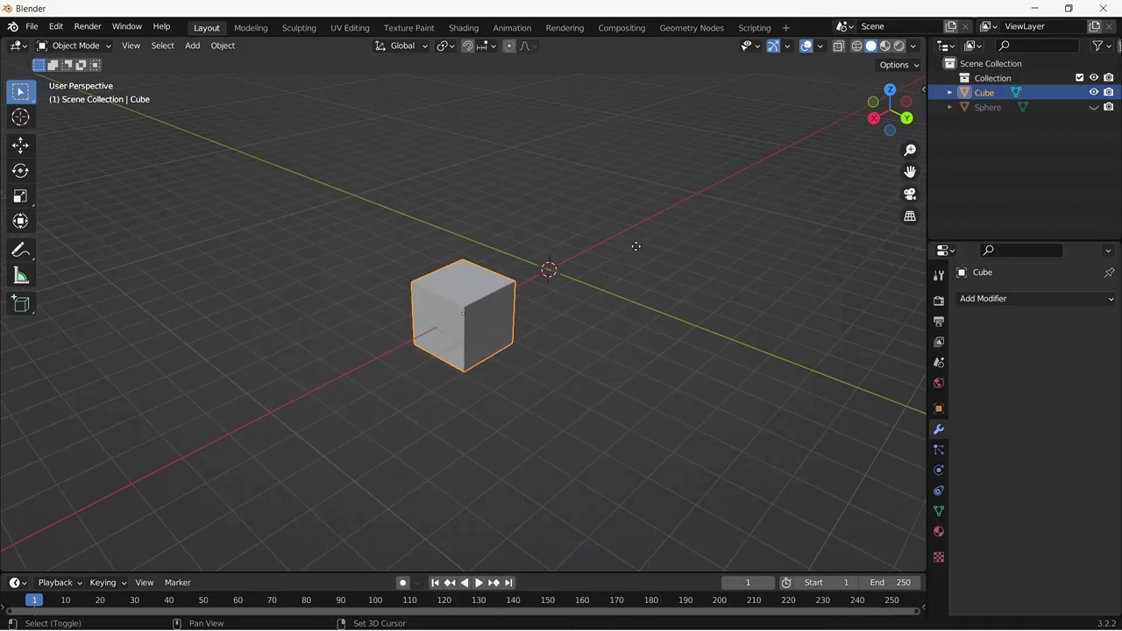
Step: Duplicate the cube along the global X axis, offset by about -3.11 m
key("shift+d")
key("x")
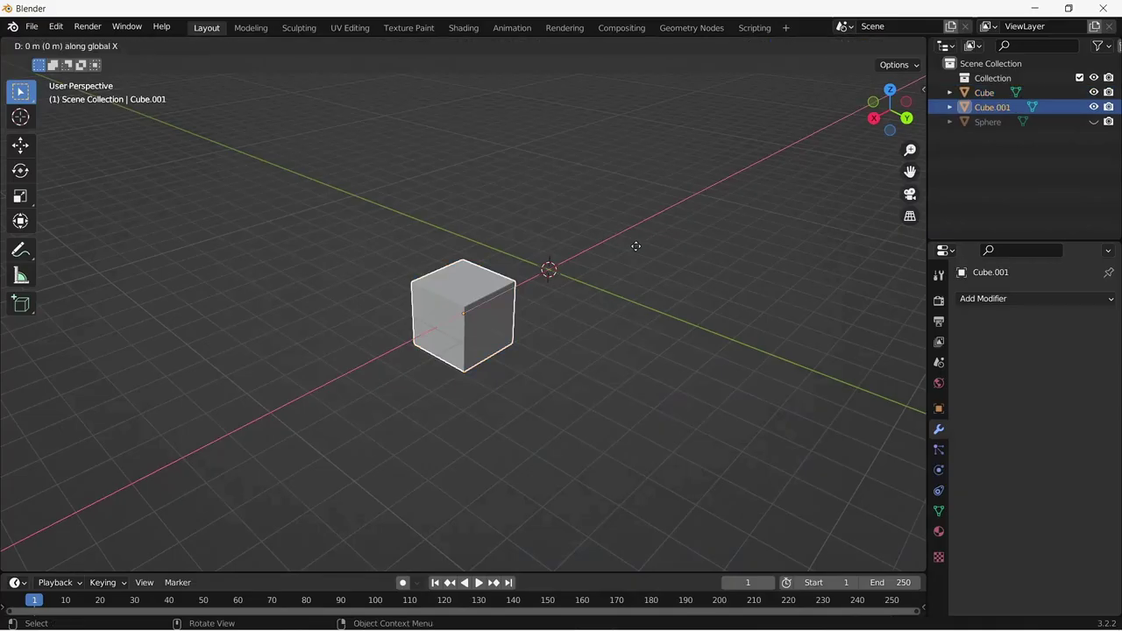
left_click(697, 198)
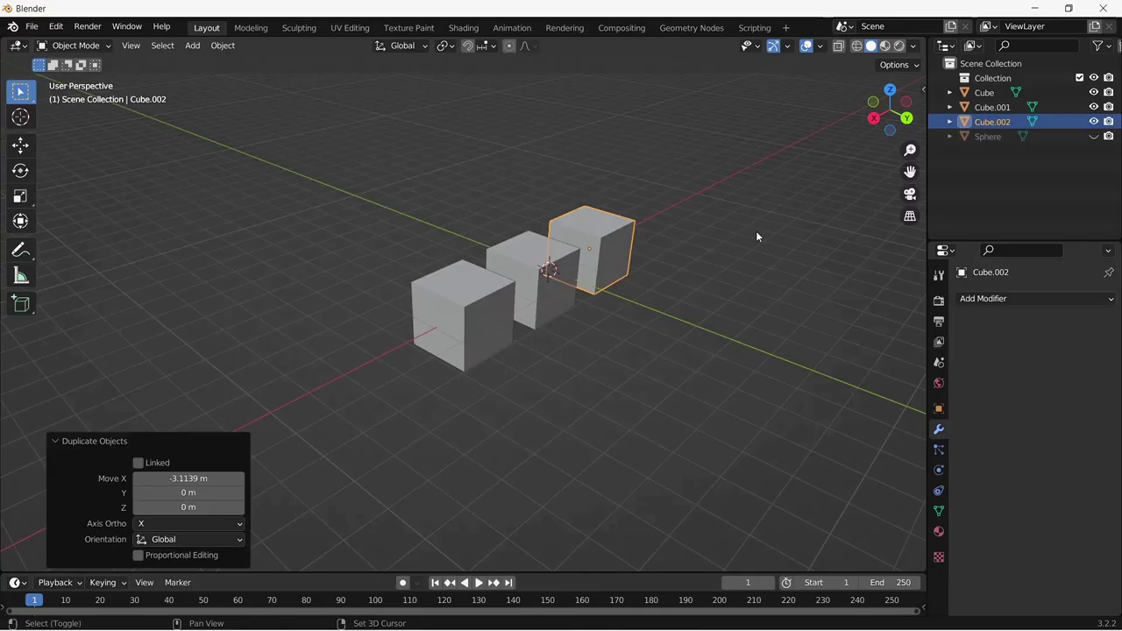
Step: Repeat the last duplication to extend the evenly spaced row of cubes along the X axis
key("shift+r")
key("shift+r")
key("shift+r")
key("shift+r")
key("shift+r")
key("shift+r")
key("shift+r")
key("shift+r")
key("shift+r")
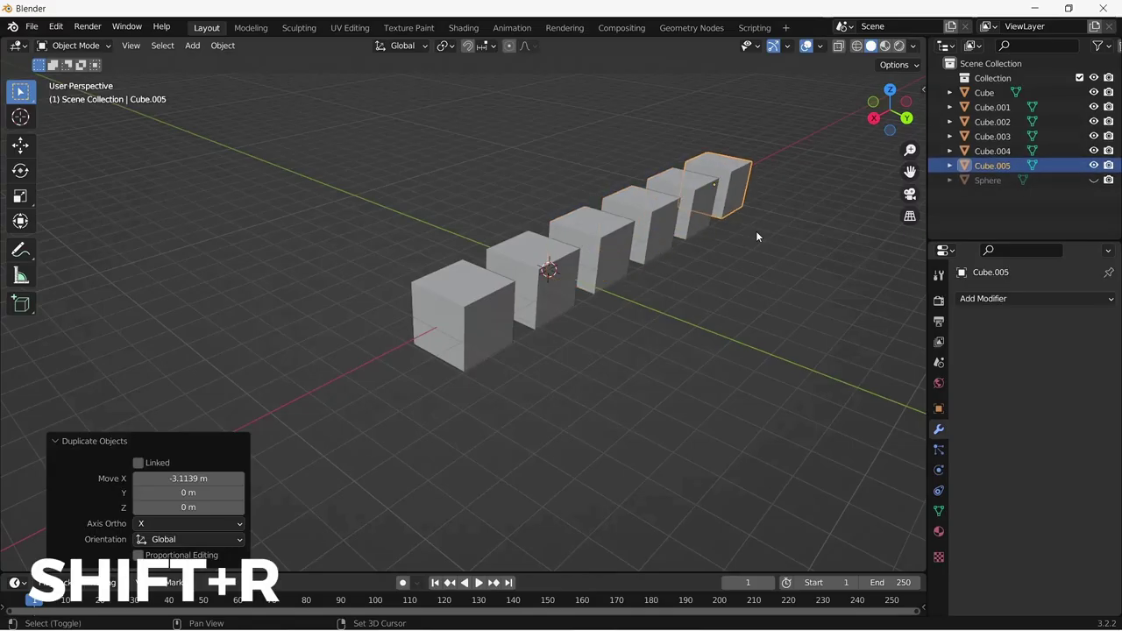
key("shift+r")
key("shift+r")
key("shift+r")
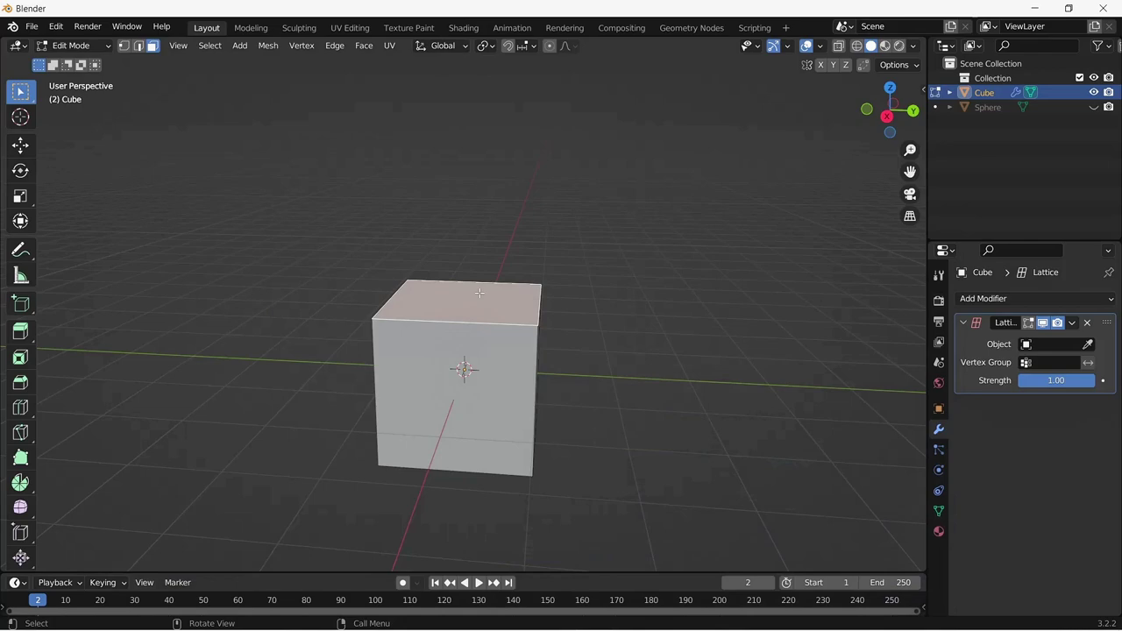
Step: Extrude the cube's top face 2 m upward in the right side view, and try rotating the new top face
key("KP_3")
key("e")
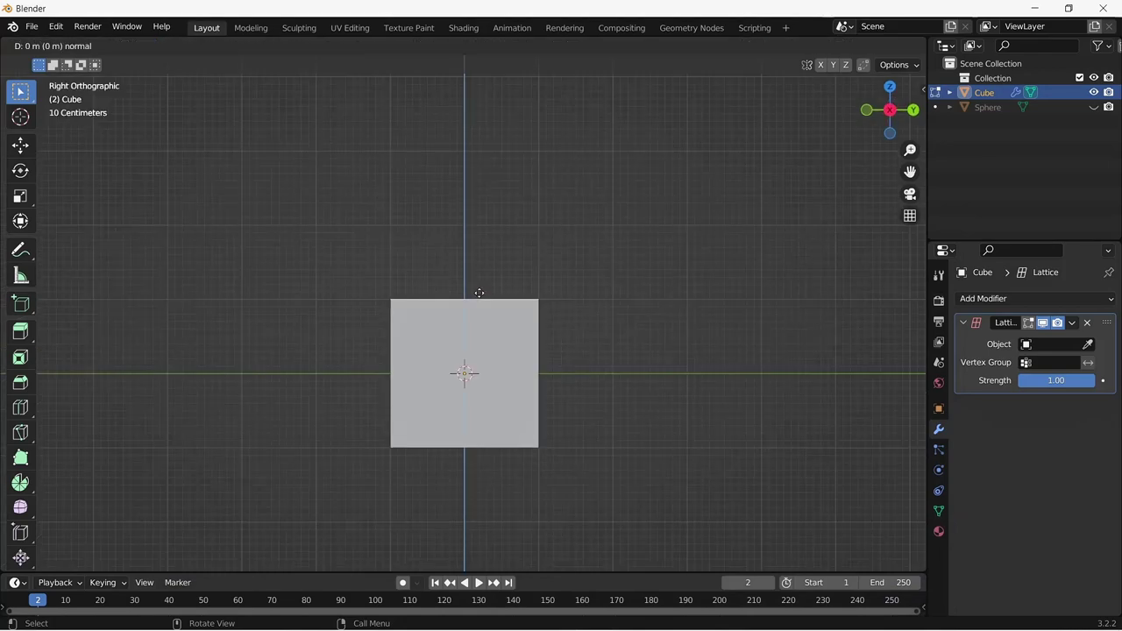
key("ctrl")
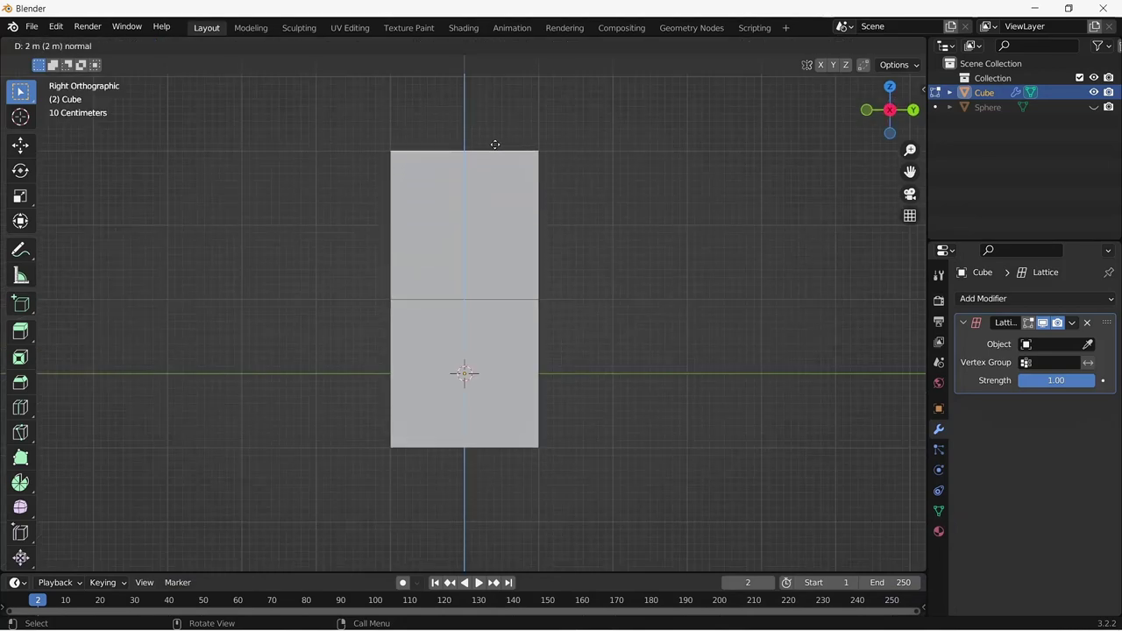
left_click(495, 144)
key("r")
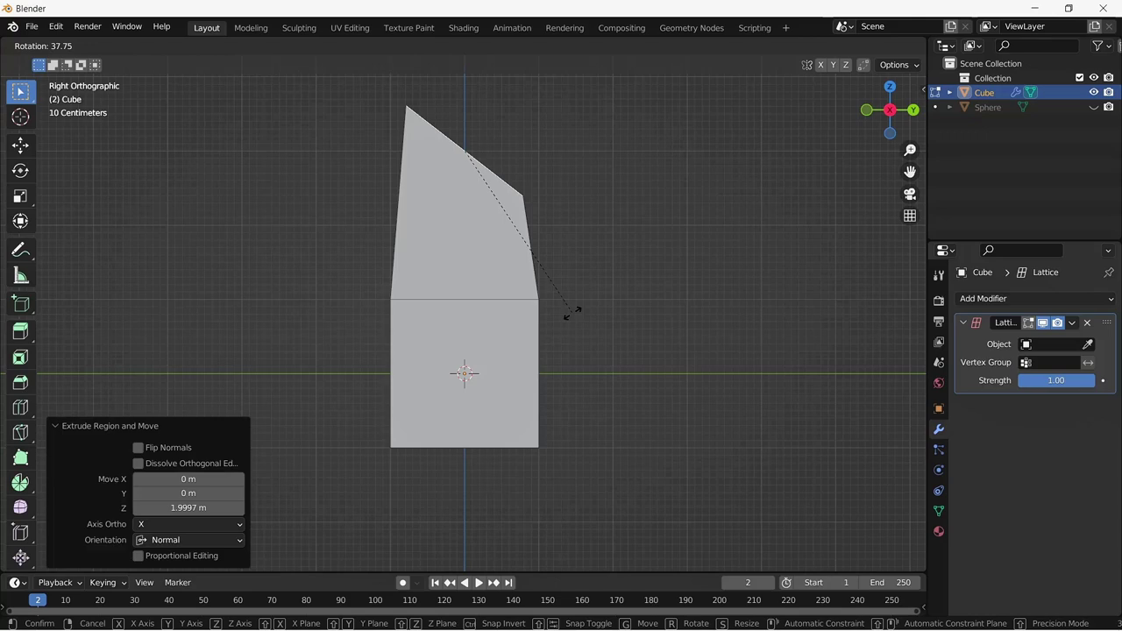
key("Escape")
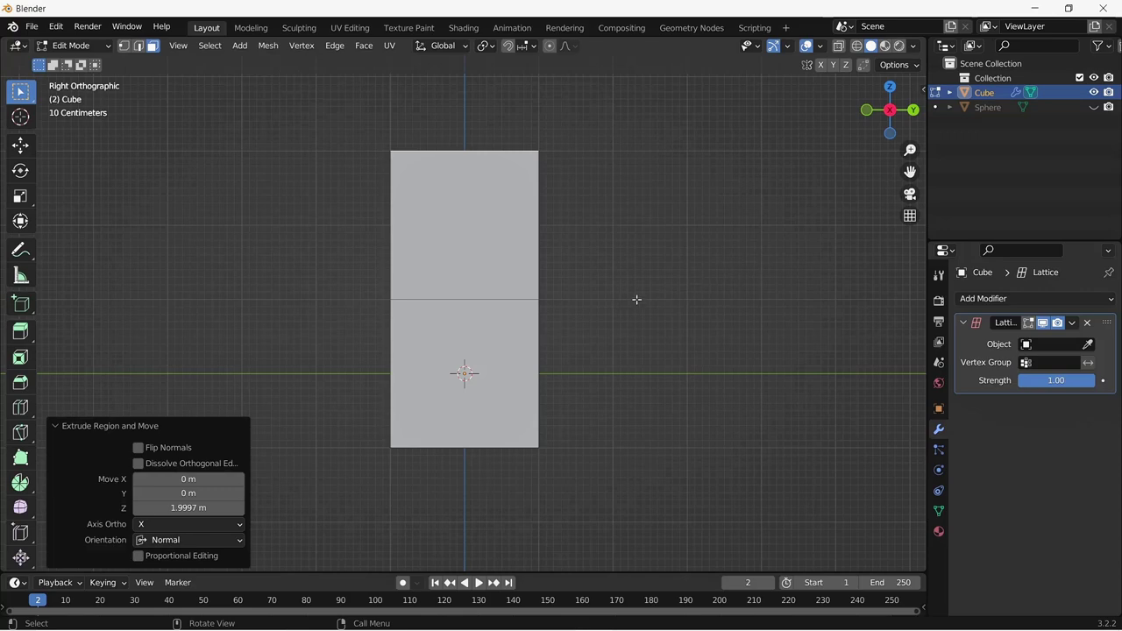
Step: Shear the block's top face into a slope with the Shear tool and adjust the shear offset
key("shift+ctrl+alt+s")
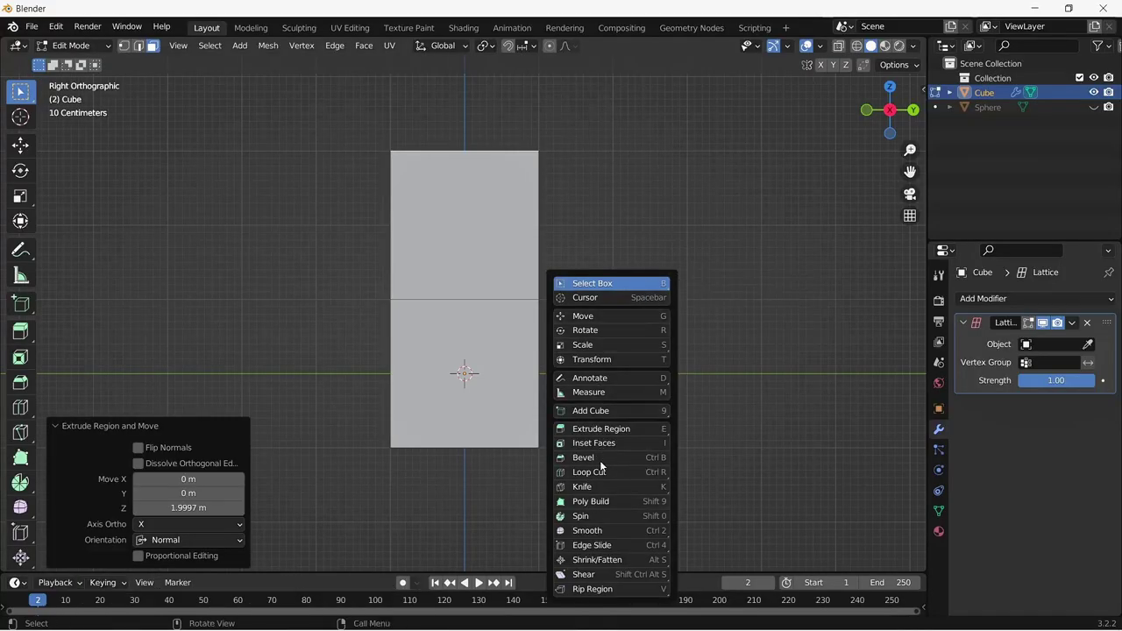
left_click(583, 574)
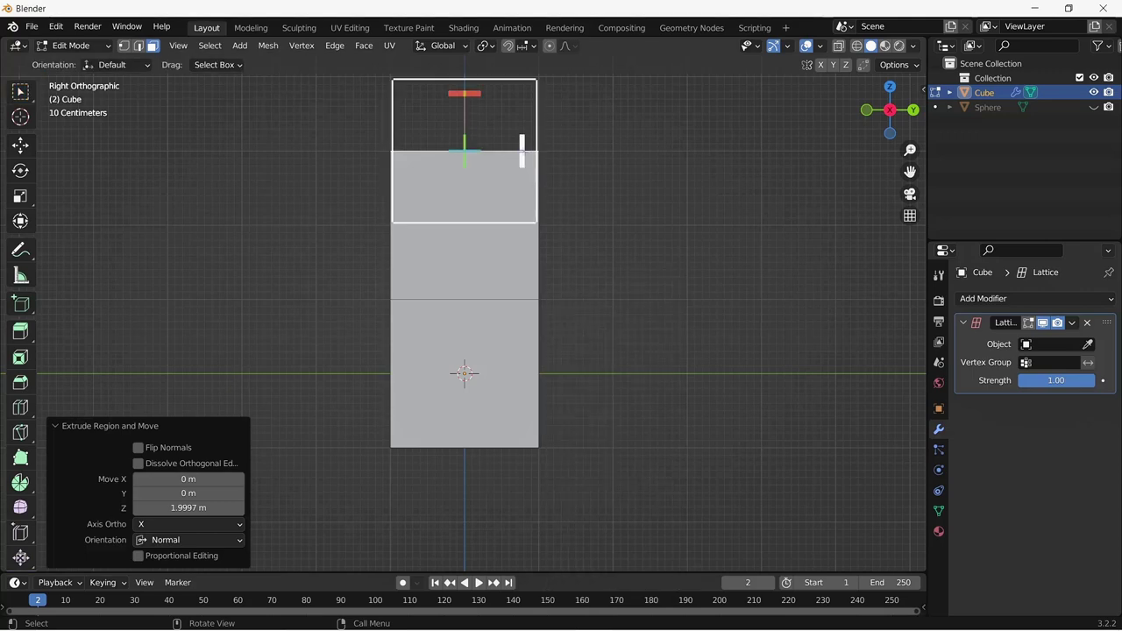
left_click_drag(522, 144, 376, 359)
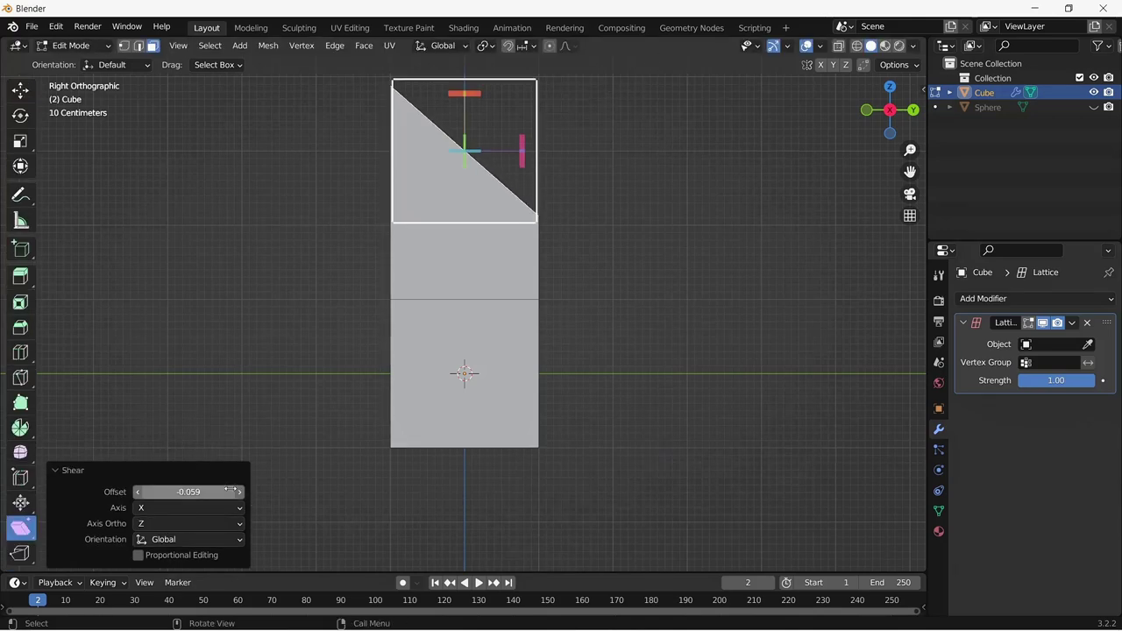
left_click_drag(189, 491, 386, 492)
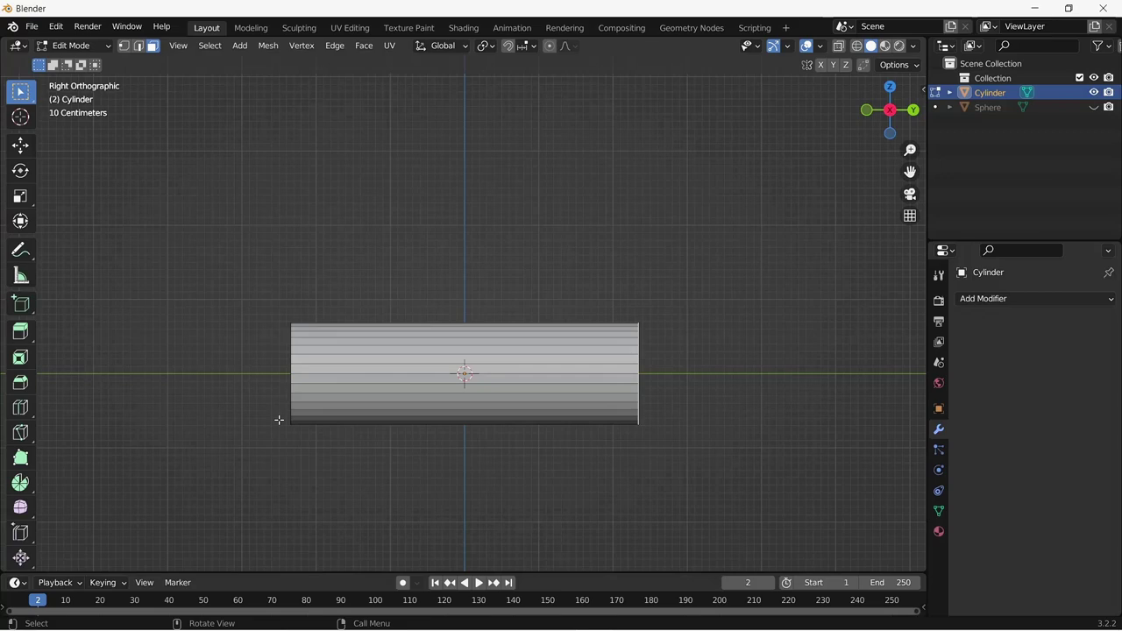
Step: Try to bend the cylinder's right end upward with three successive extrusions and rotations of its end face
key("e")
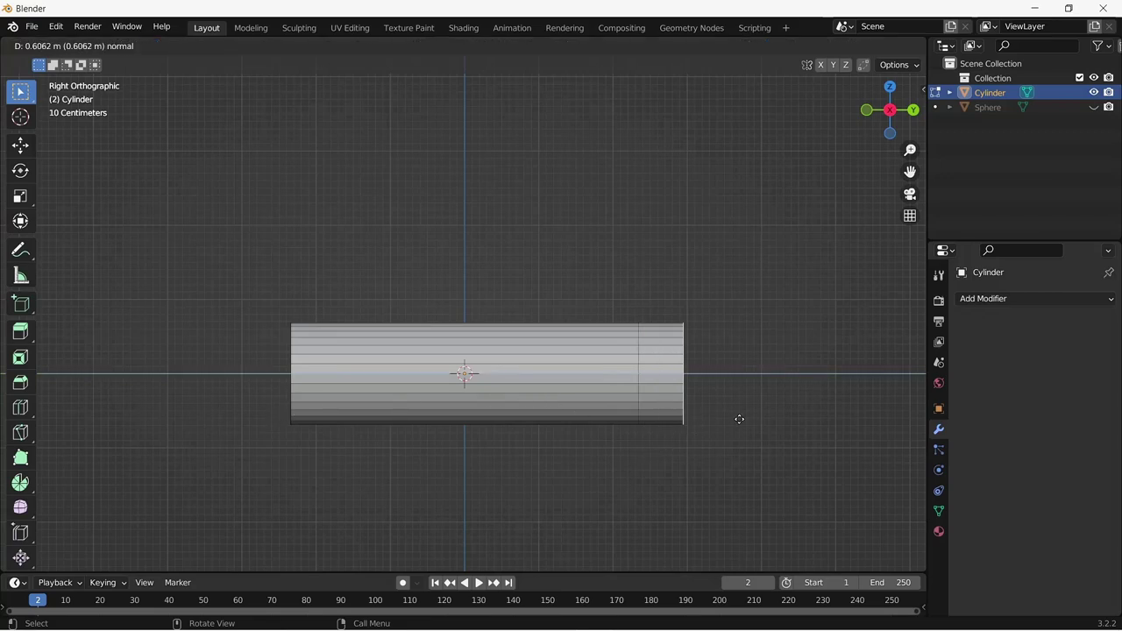
left_click(739, 418)
key("r")
left_click(747, 377)
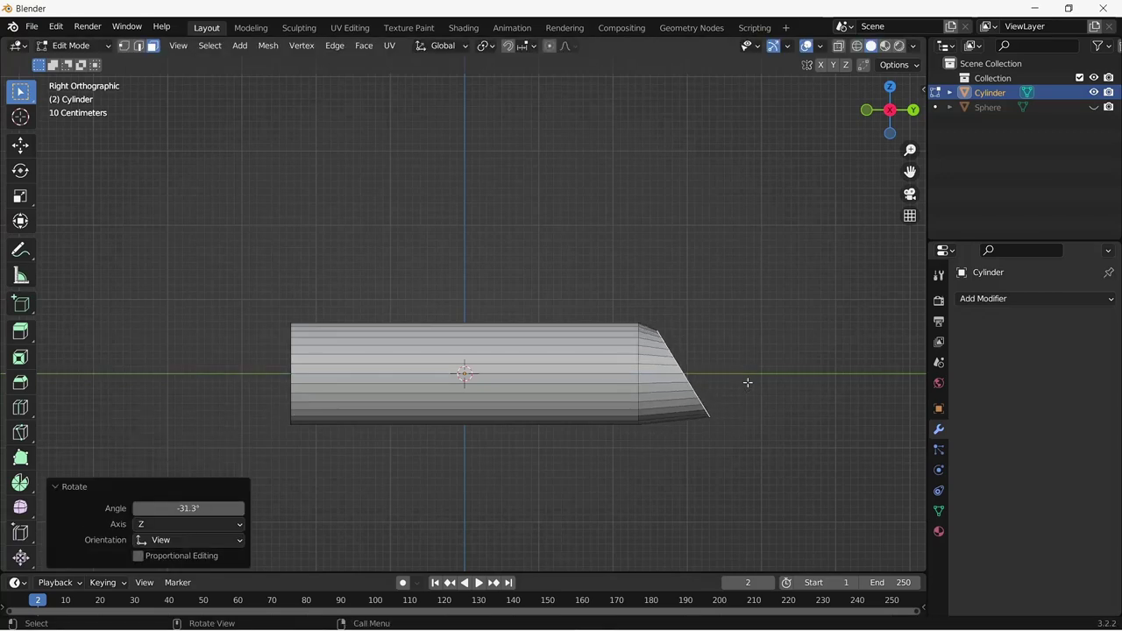
key("e")
left_click(772, 356)
key("r")
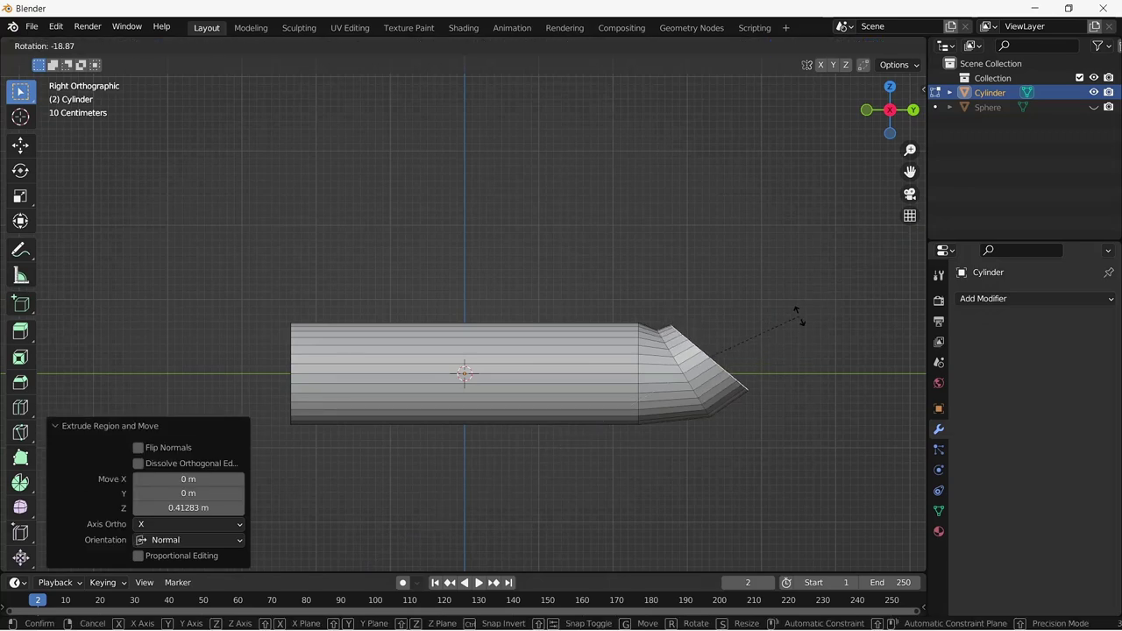
left_click(802, 309)
key("e")
left_click(821, 280)
key("r")
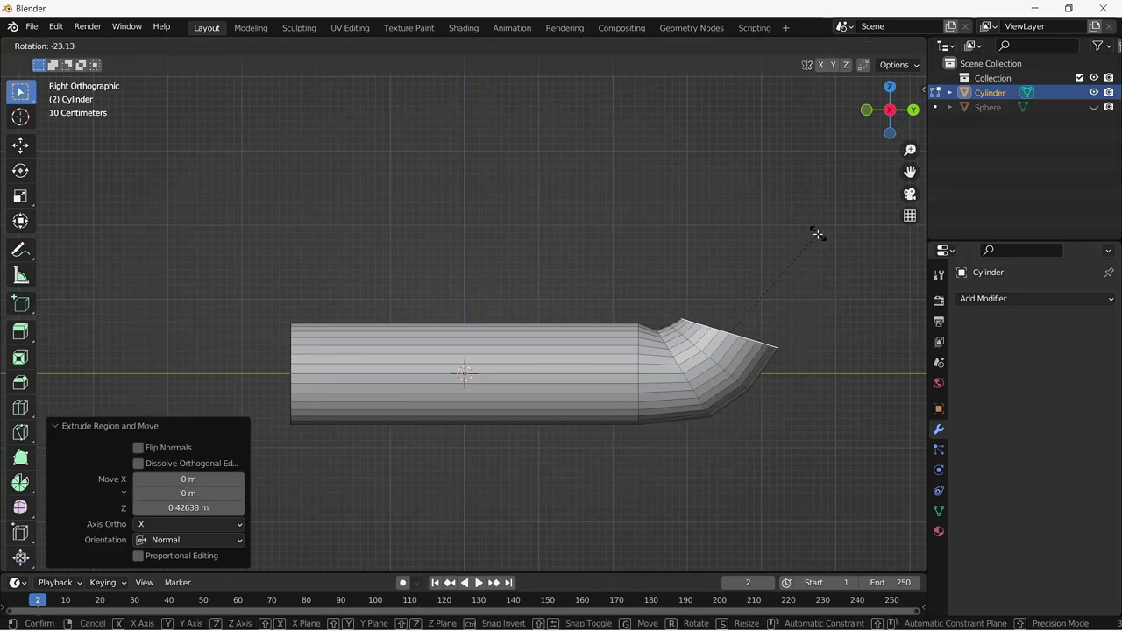
left_click(816, 234)
Step: Undo the extrusions and rotations made at the cylinder's end
key("ctrl+z")
key("ctrl+z")
key("ctrl+z")
key("ctrl+z")
key("ctrl+z")
key("ctrl+z")
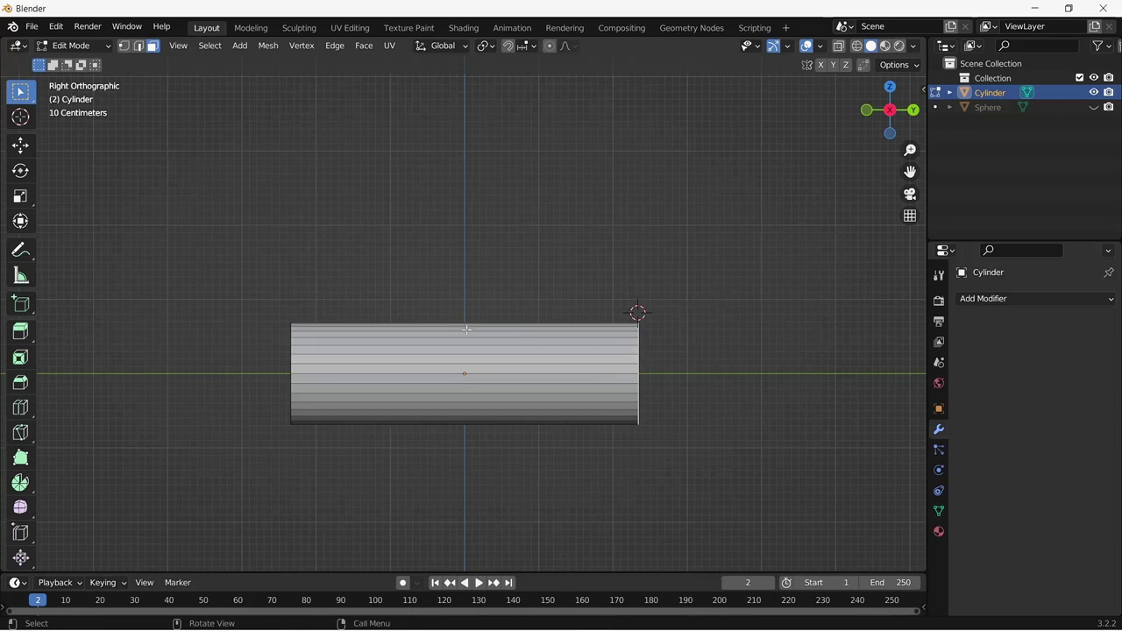
Step: Spin the cylinder's end face about -90° around the X axis in 12 steps to form an elbow
left_click(20, 482)
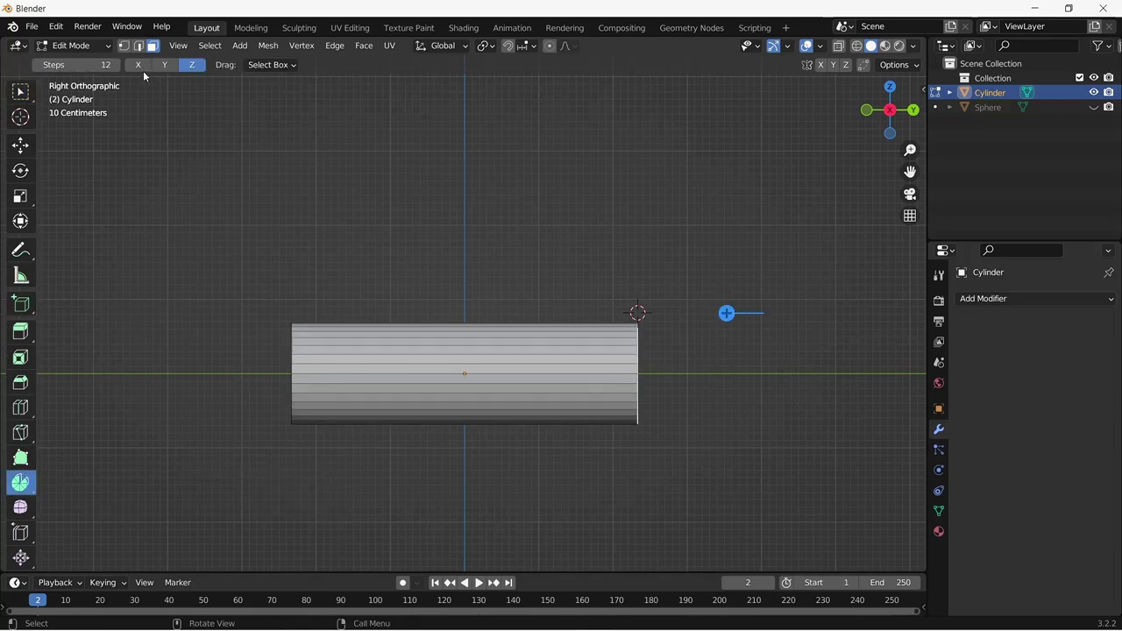
left_click(142, 68)
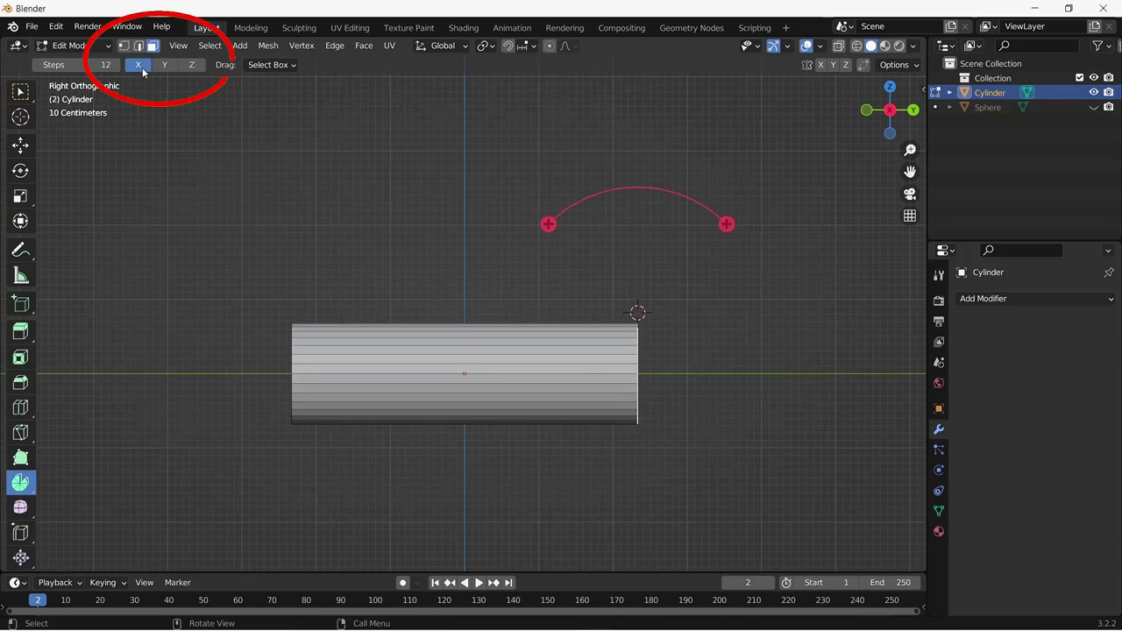
left_click_drag(727, 224, 523, 205)
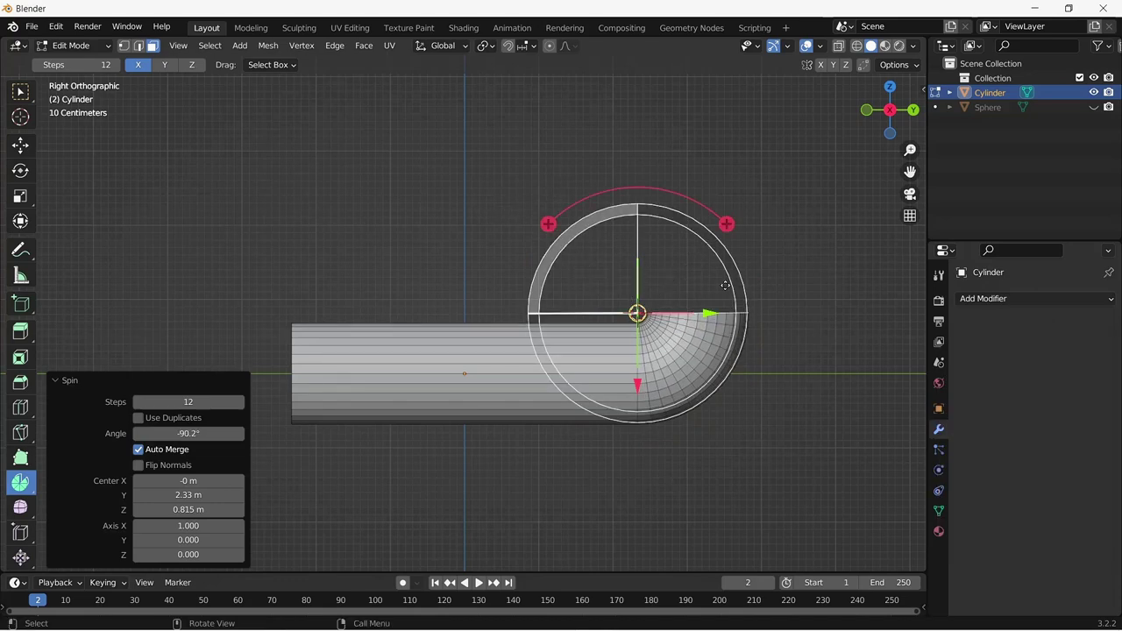
Step: Extrude the end face of the cylinder's elbow straight upward
key("Tab")
key("Tab")
key("e")
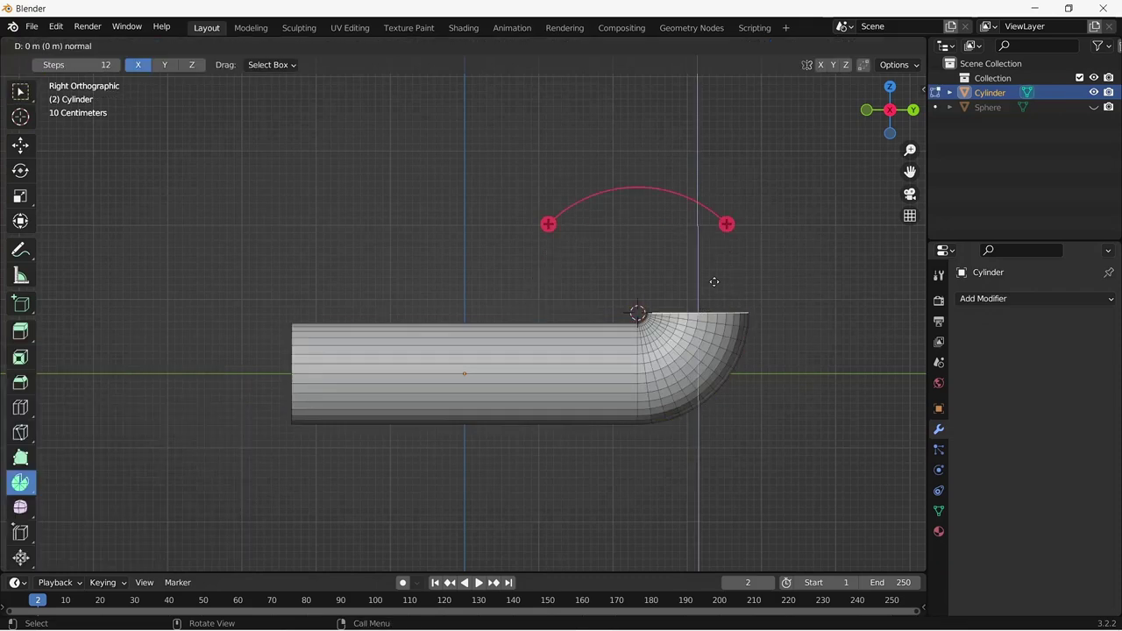
left_click(734, 130)
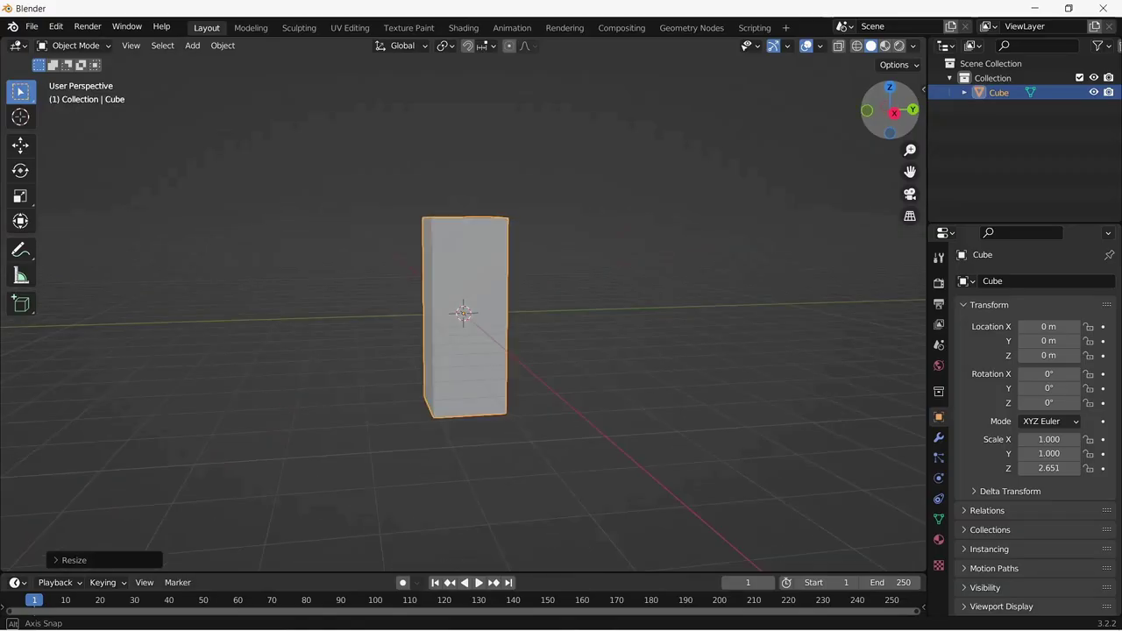
Step: Orbit around the tall box and align the view to its right side
key("KP_4")
key("KP_4")
key("KP_4")
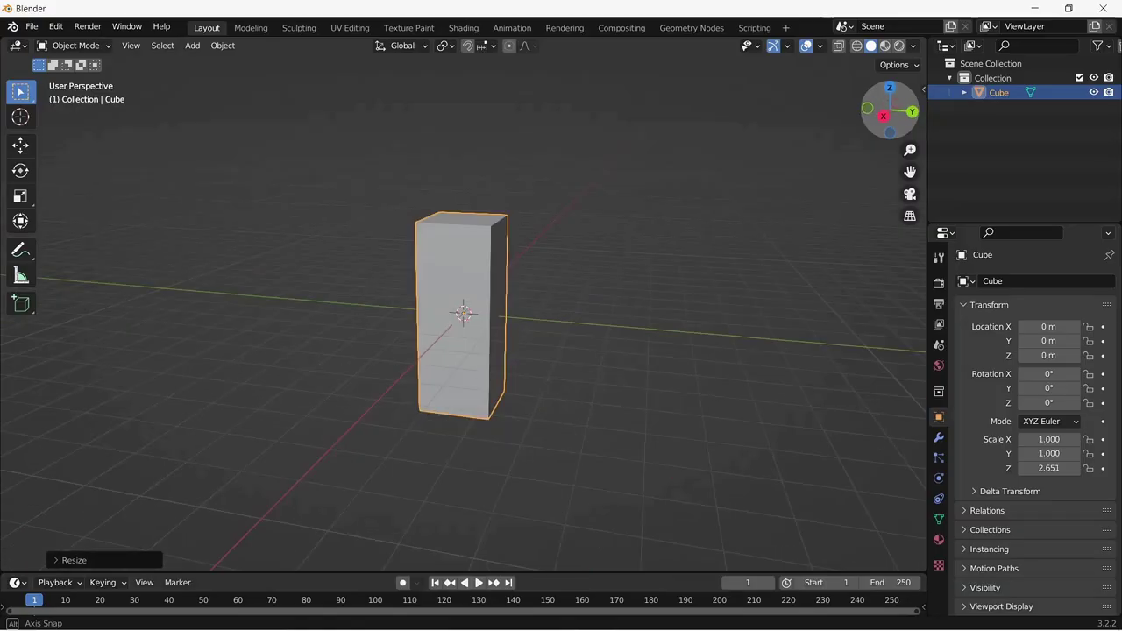
left_click_drag(890, 110, 812, 153)
key("KP_3")
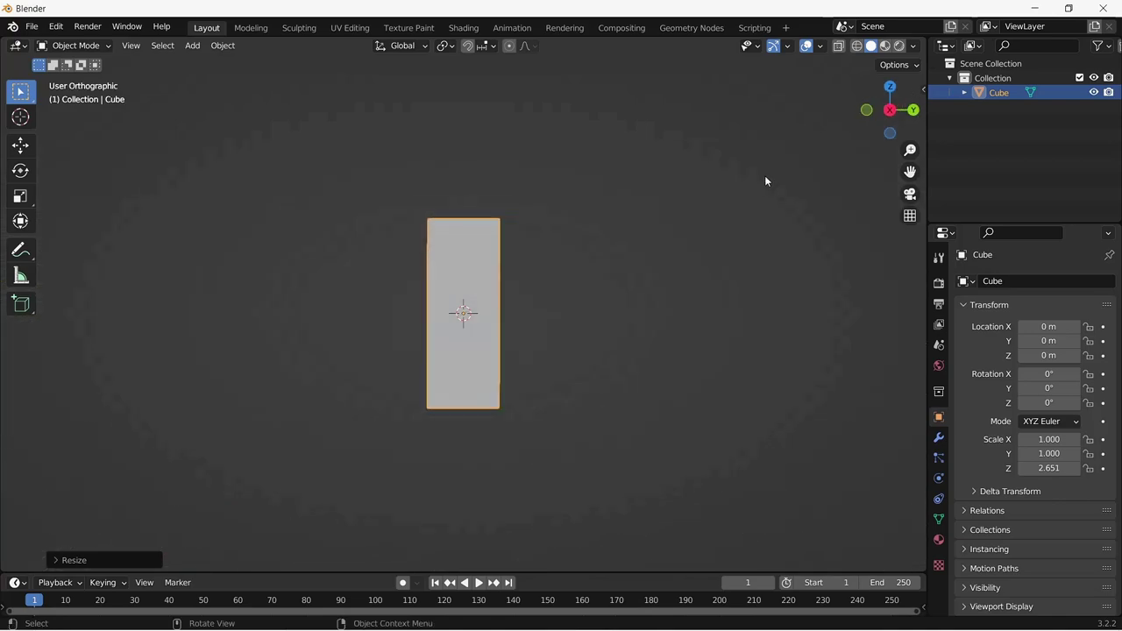
Step: Add a lattice around the tall box, scaled to about 2.525 overall and stretched along Z to about 5.981
key("shift+a")
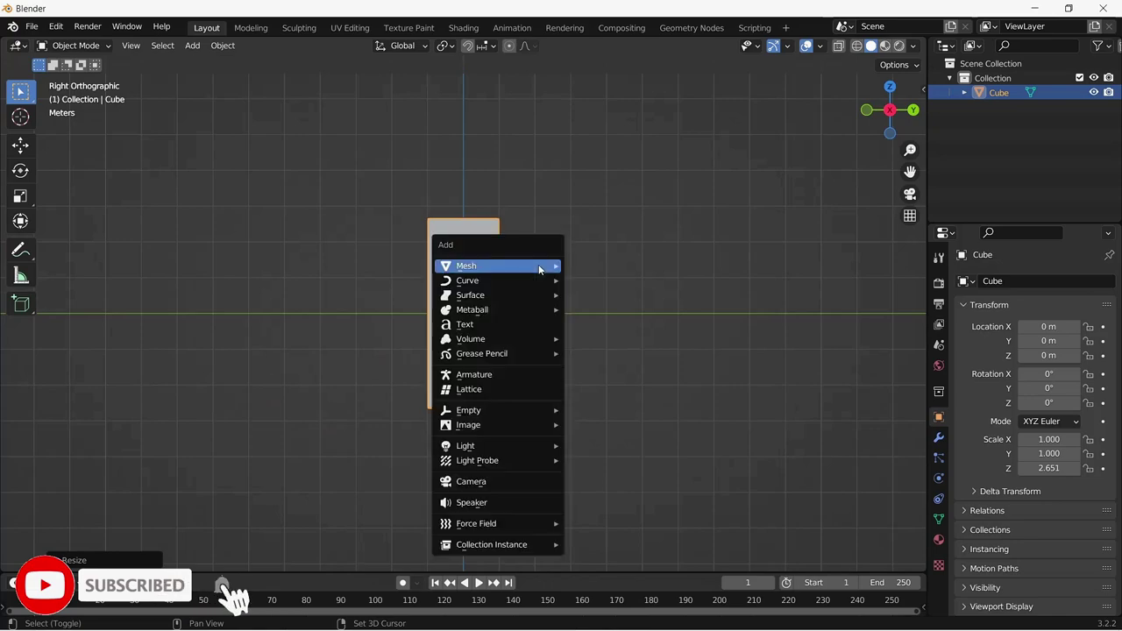
left_click(520, 388)
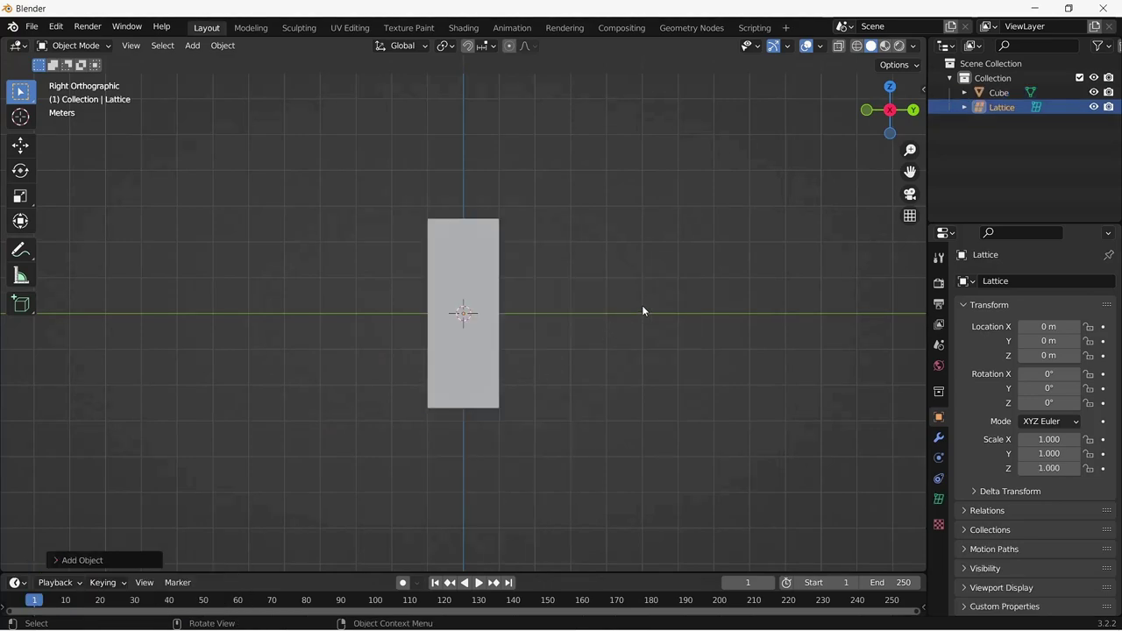
key("s")
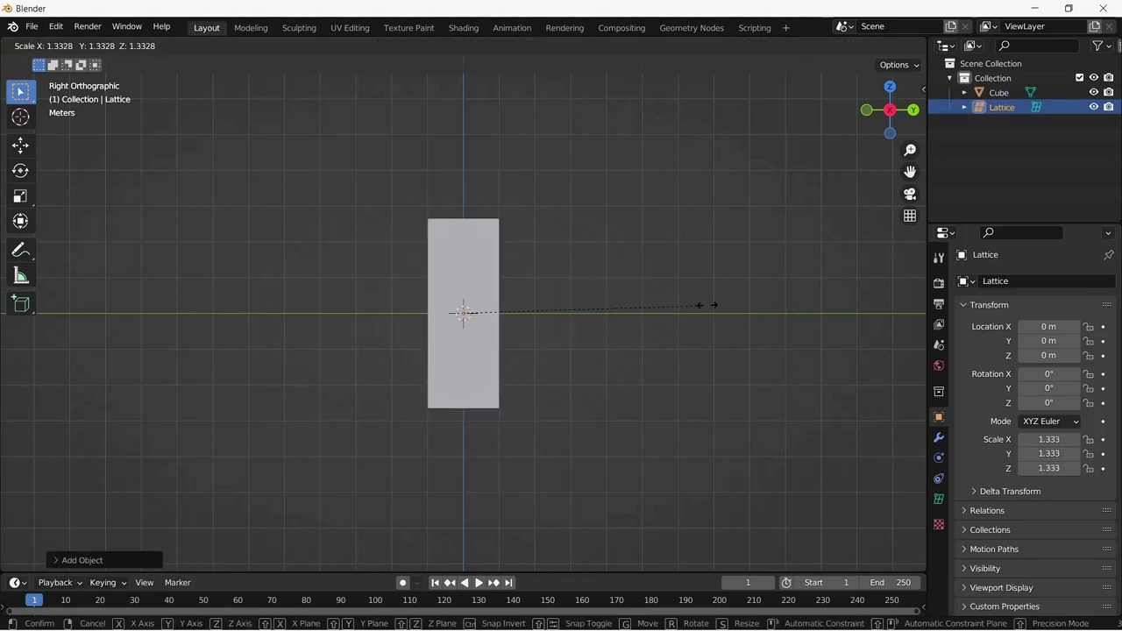
key("z")
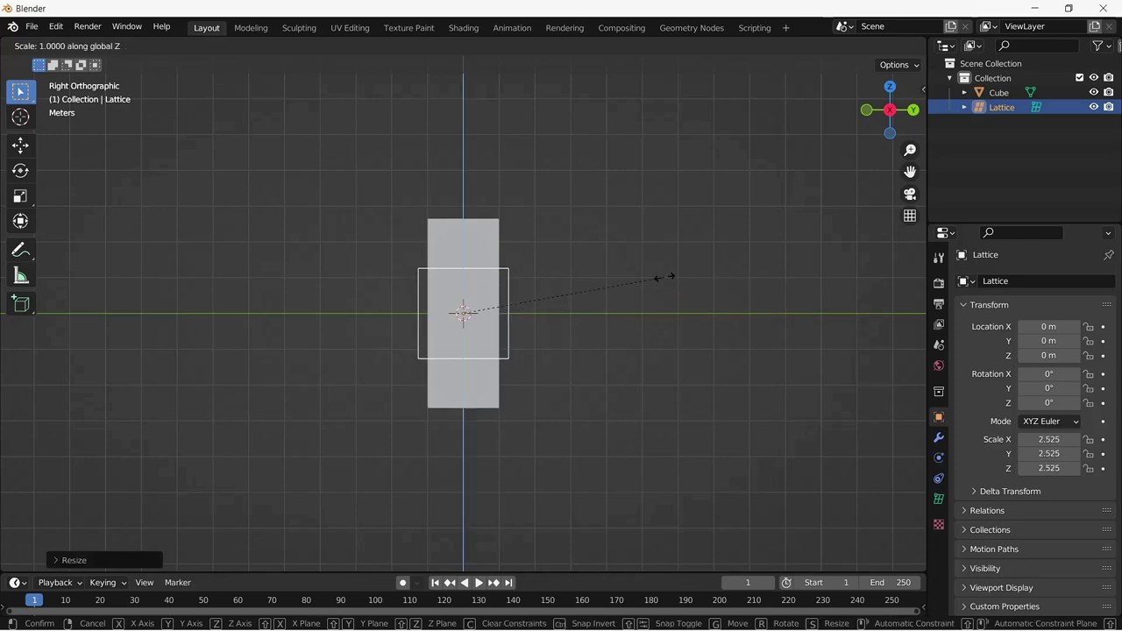
left_click(922, 222)
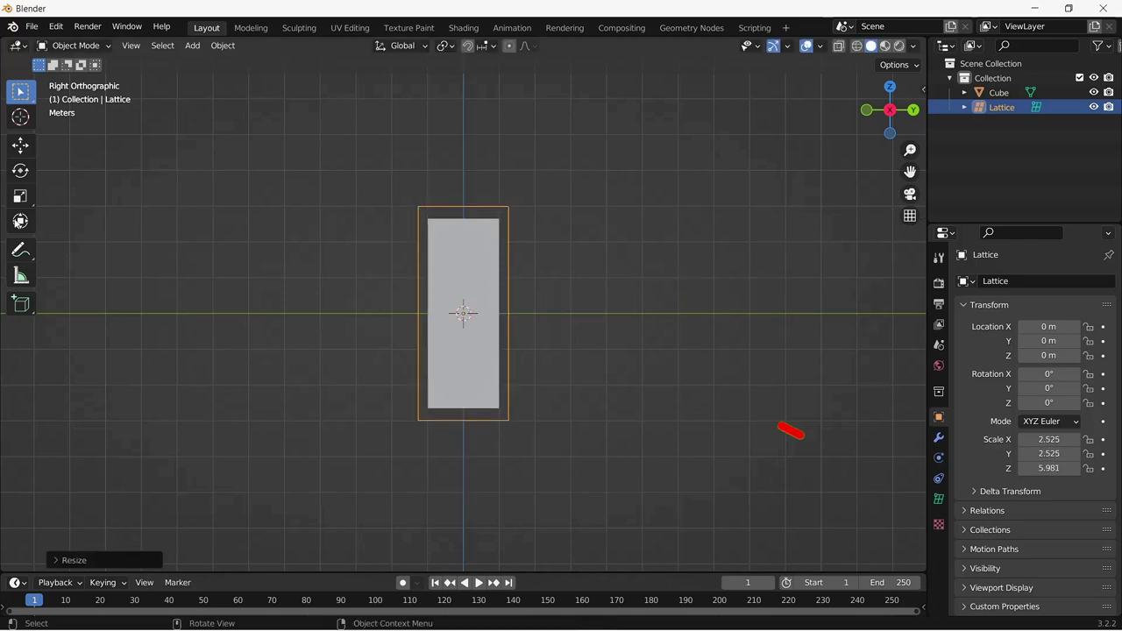
Step: Set the lattice's resolution to 4 in each of the U, V and W directions
left_click(939, 499)
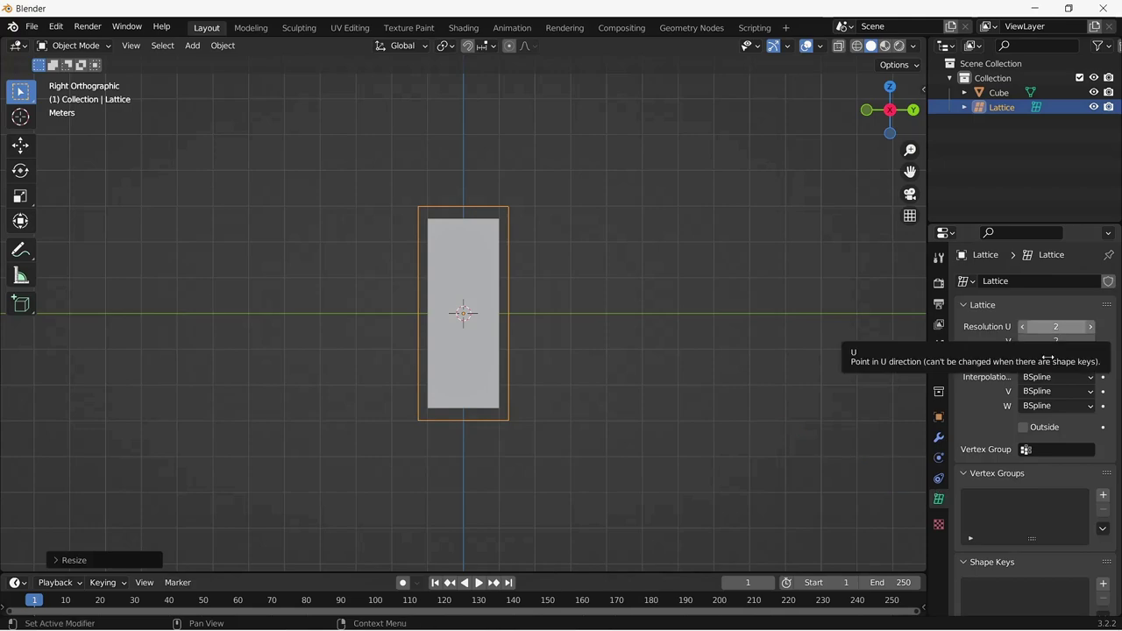
left_click(1053, 326)
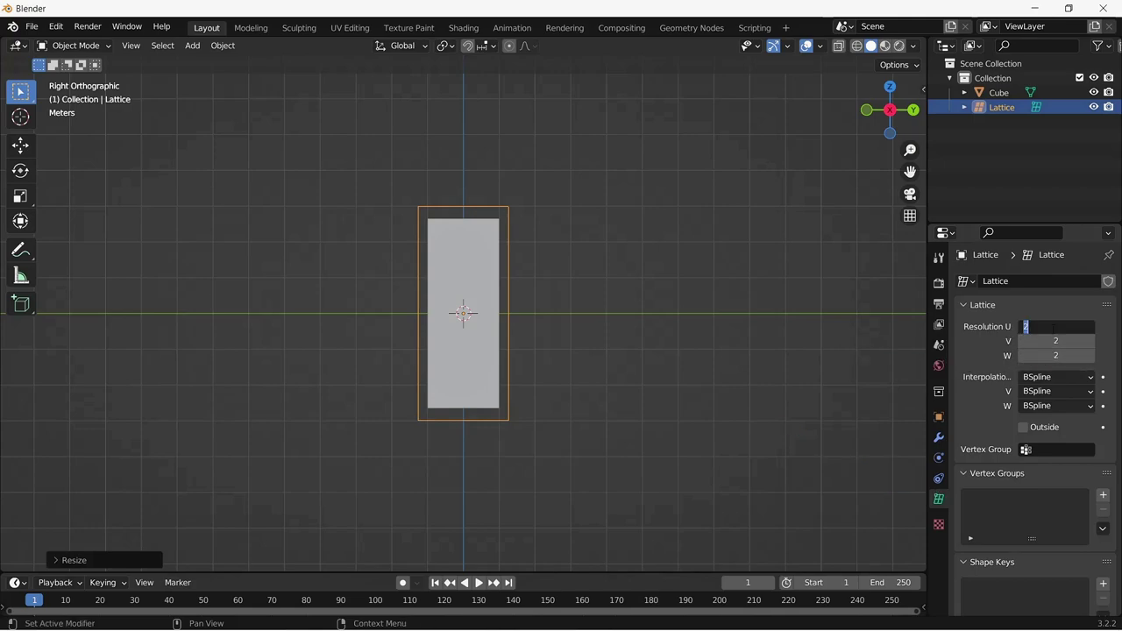
type("4")
key("Return")
left_click(1057, 341)
type("4")
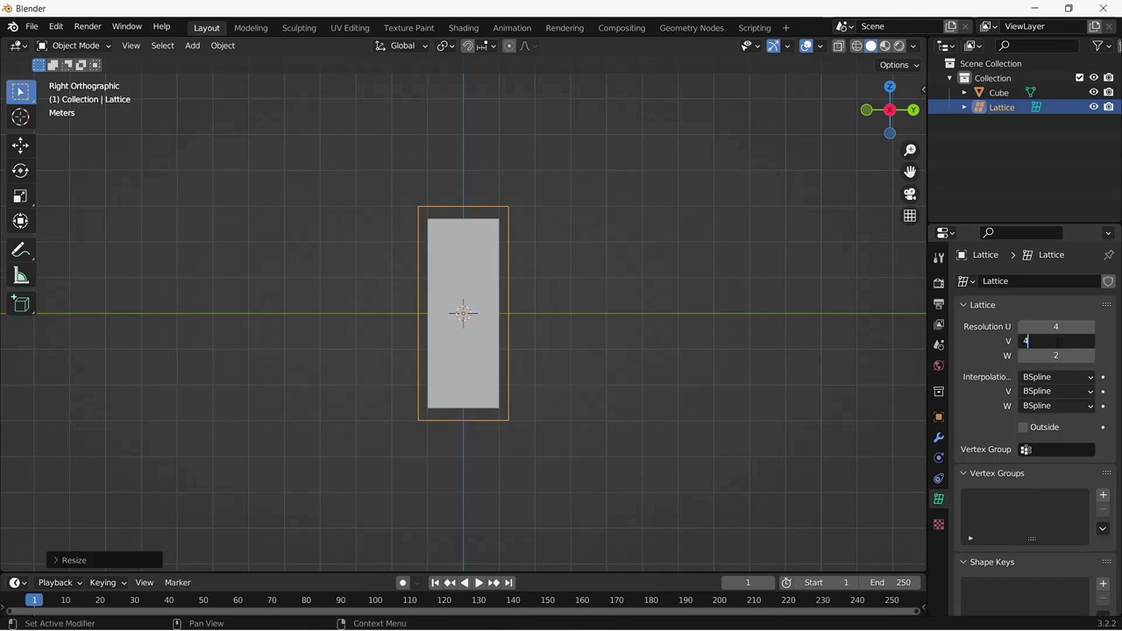
key("Return")
left_click(1057, 350)
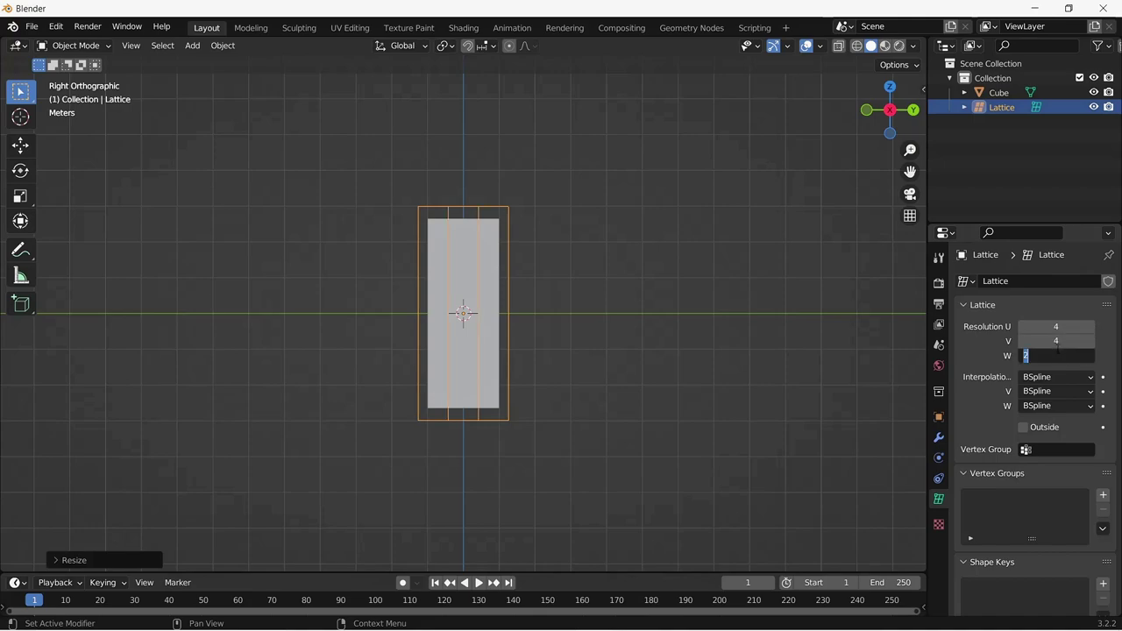
type("4")
key("Return")
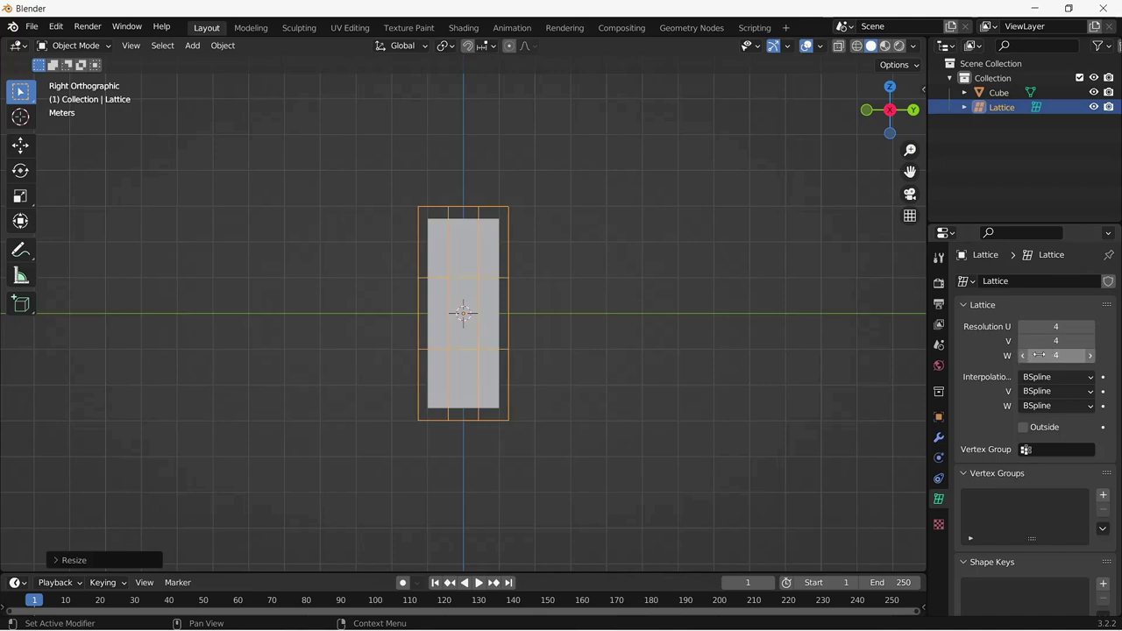
Step: Add a Lattice modifier to the tall box with the surrounding lattice as its deform object
left_click(495, 247)
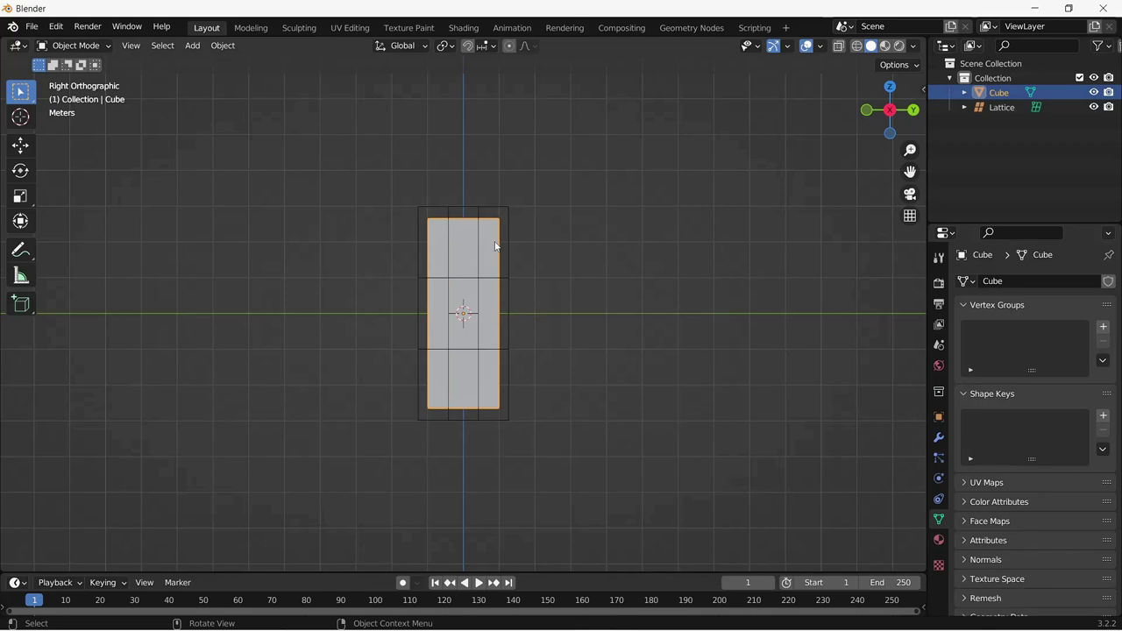
left_click(938, 437)
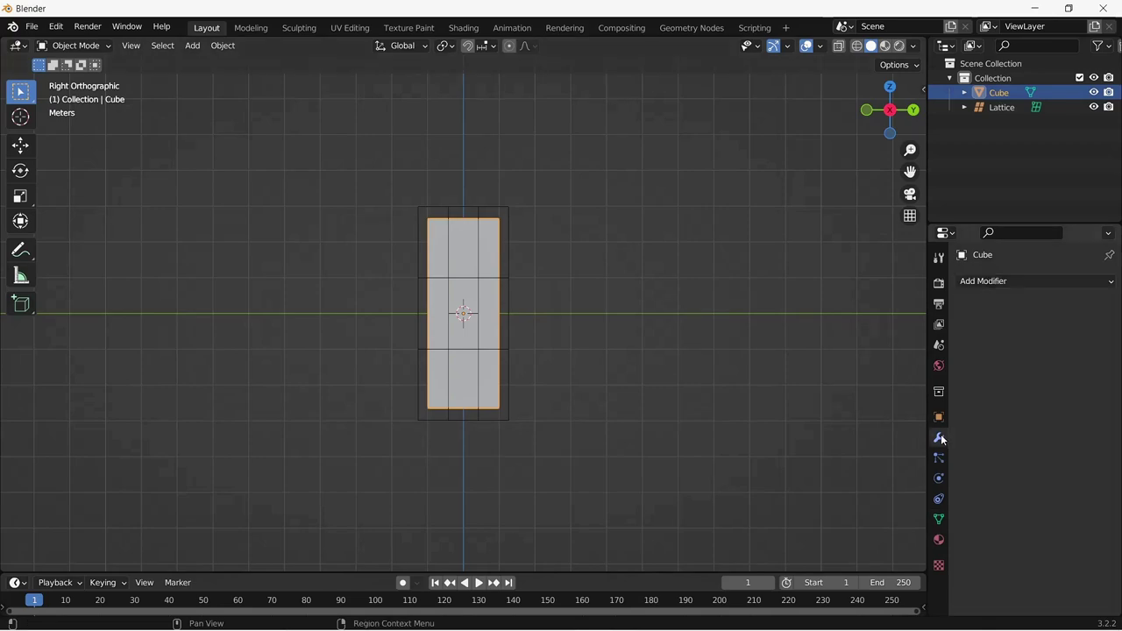
left_click(1001, 284)
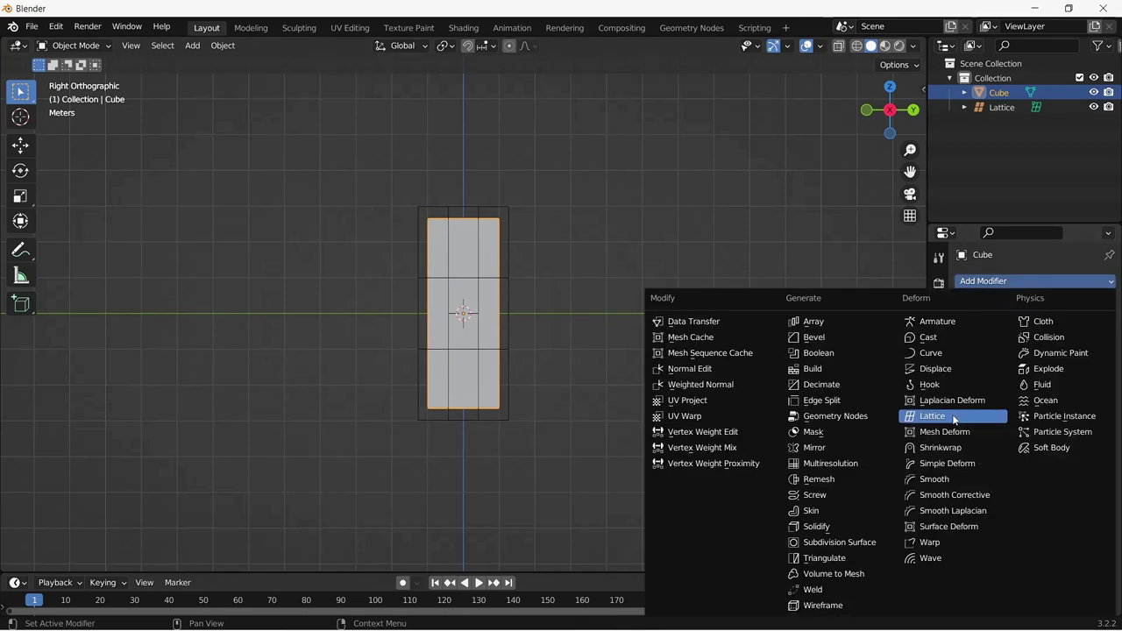
left_click(952, 417)
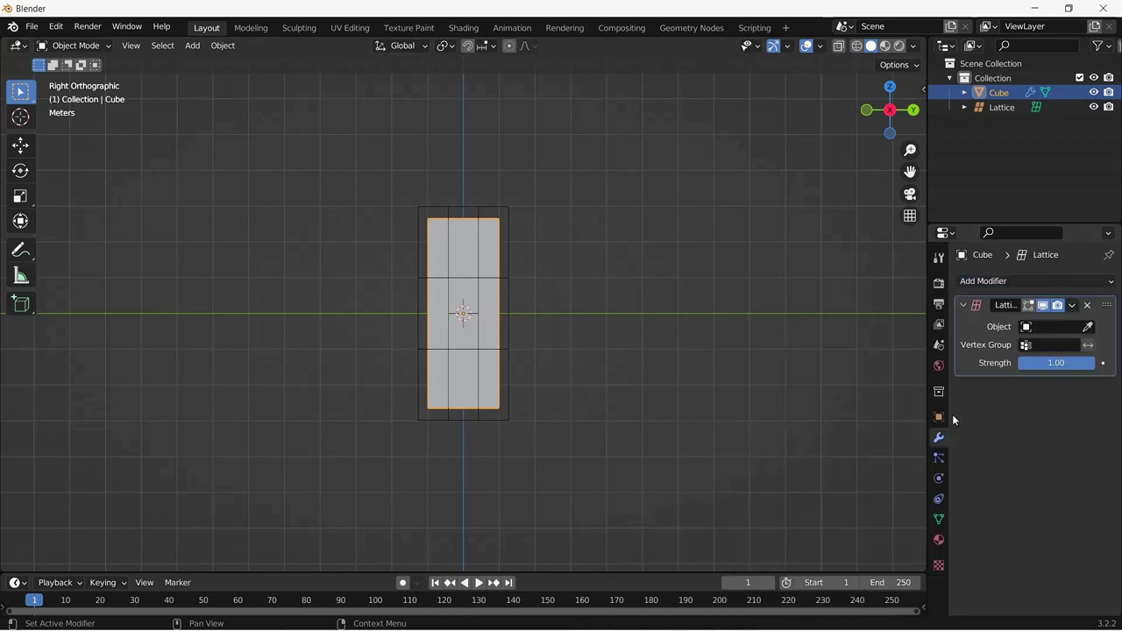
left_click(1088, 326)
left_click(524, 209)
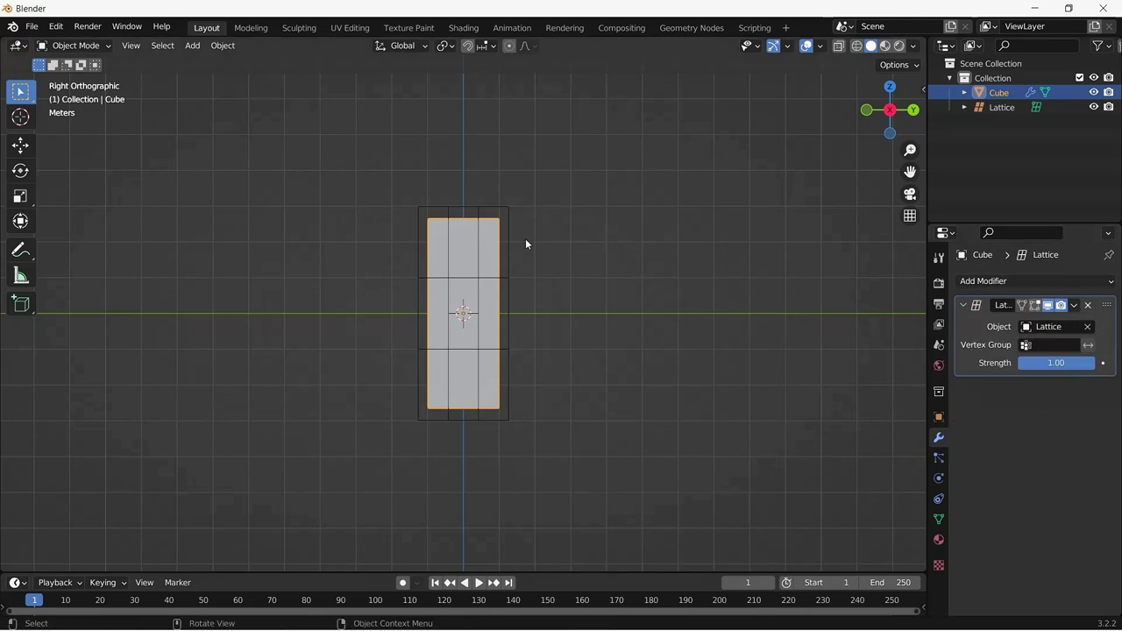
Step: Move the lattice's top row of points up and toward positive Y, and adjust the strength of the box's Lattice modifier
left_click(500, 208)
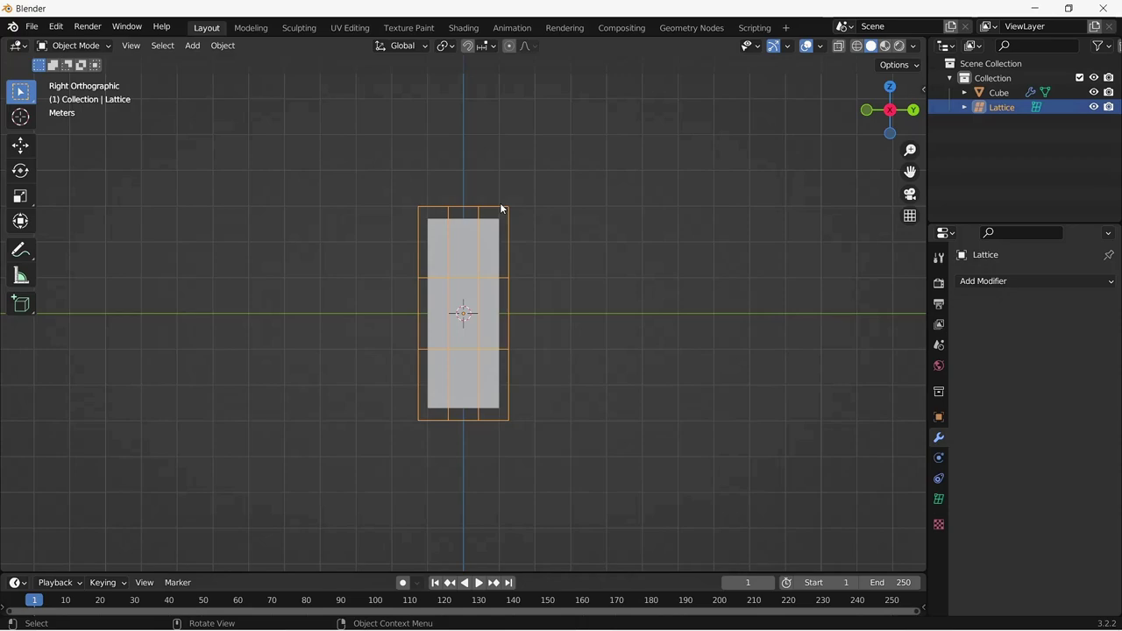
key("Tab")
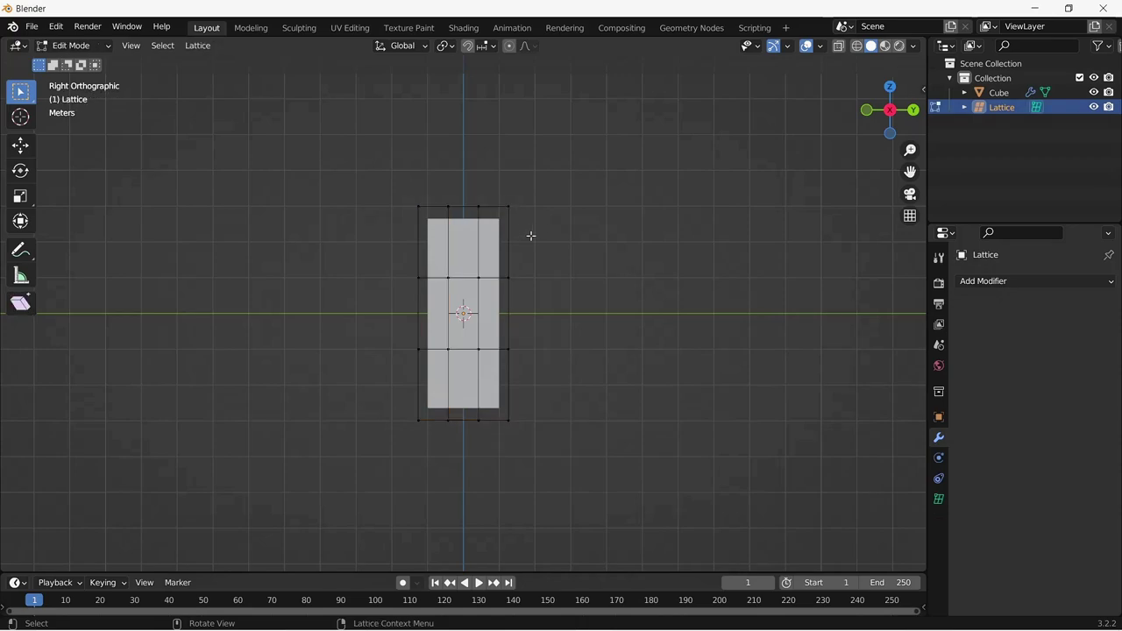
left_click_drag(382, 191, 566, 226)
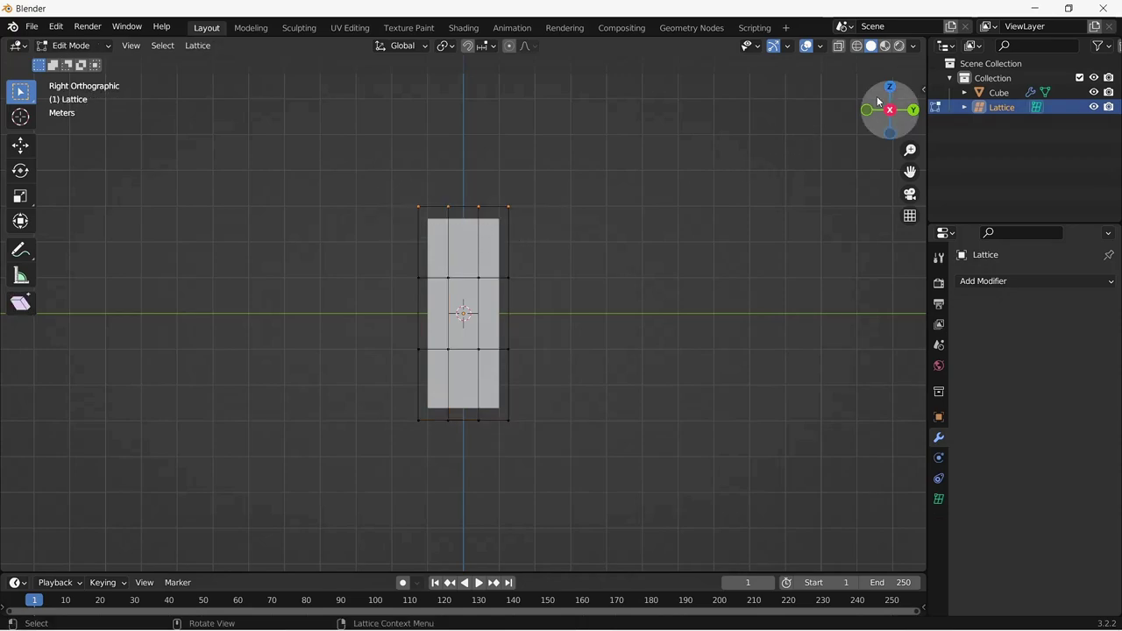
key("g")
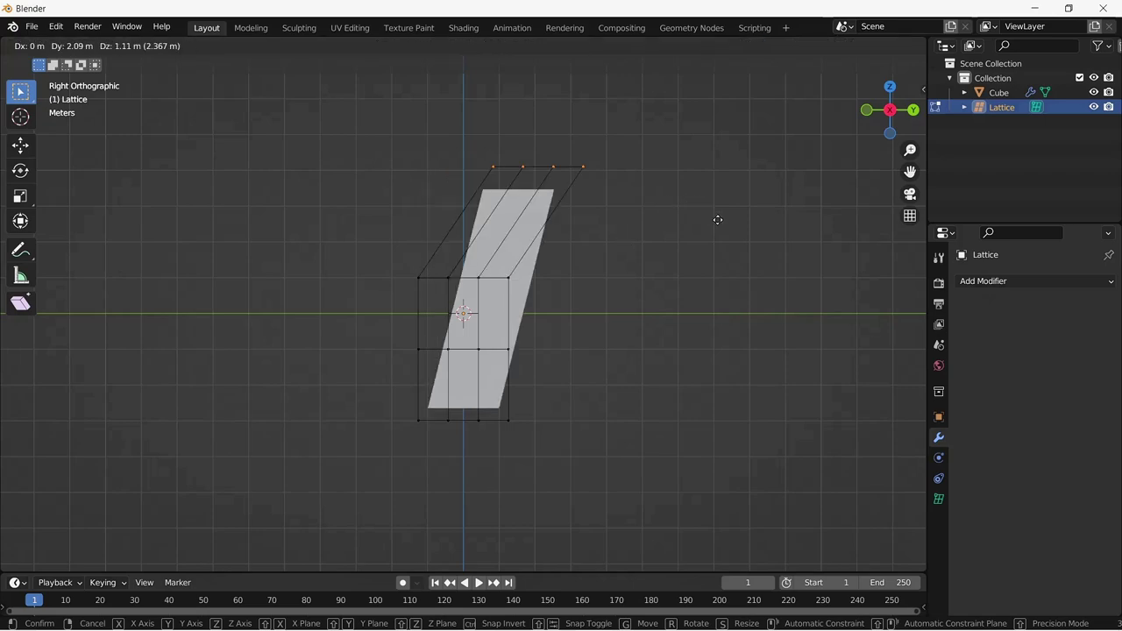
left_click(414, 250)
key("Tab")
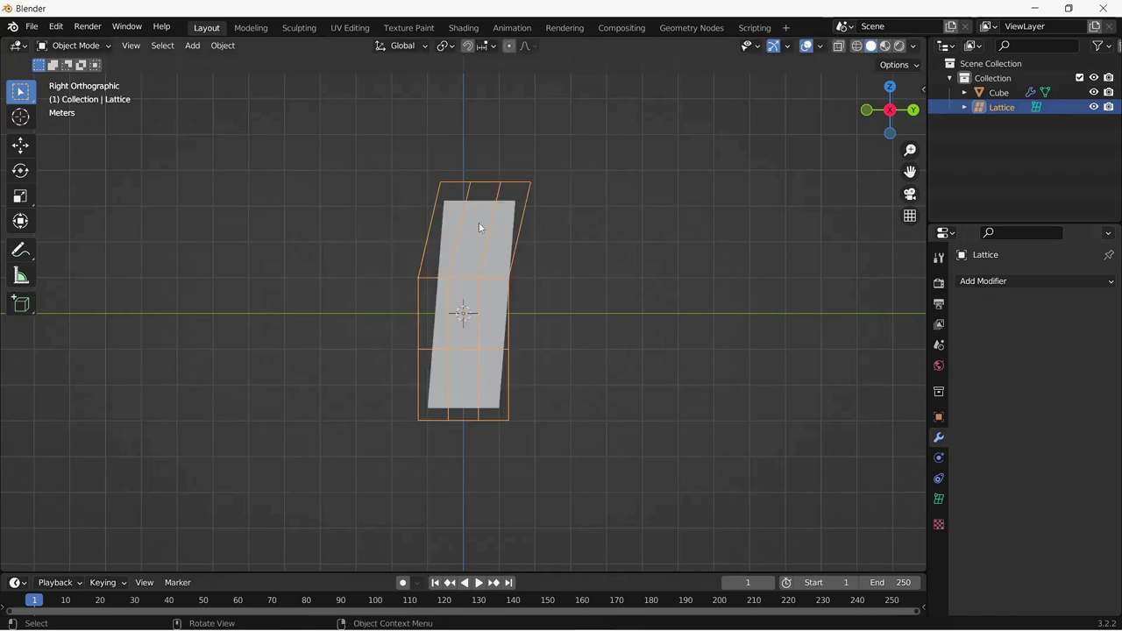
left_click(478, 223)
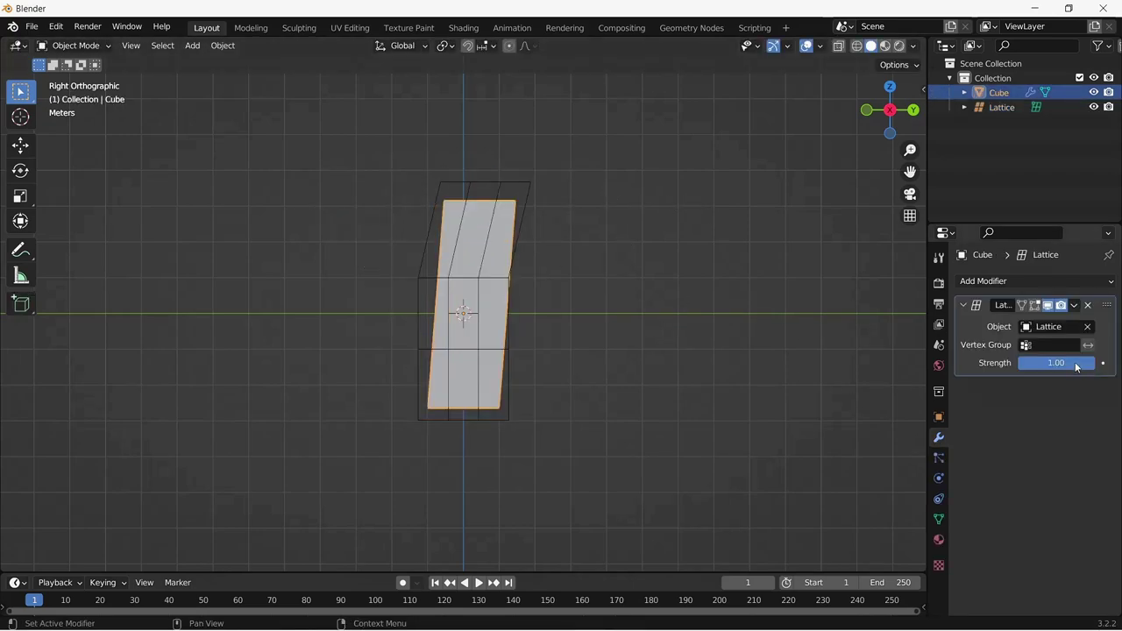
left_click_drag(1056, 362, 1082, 362)
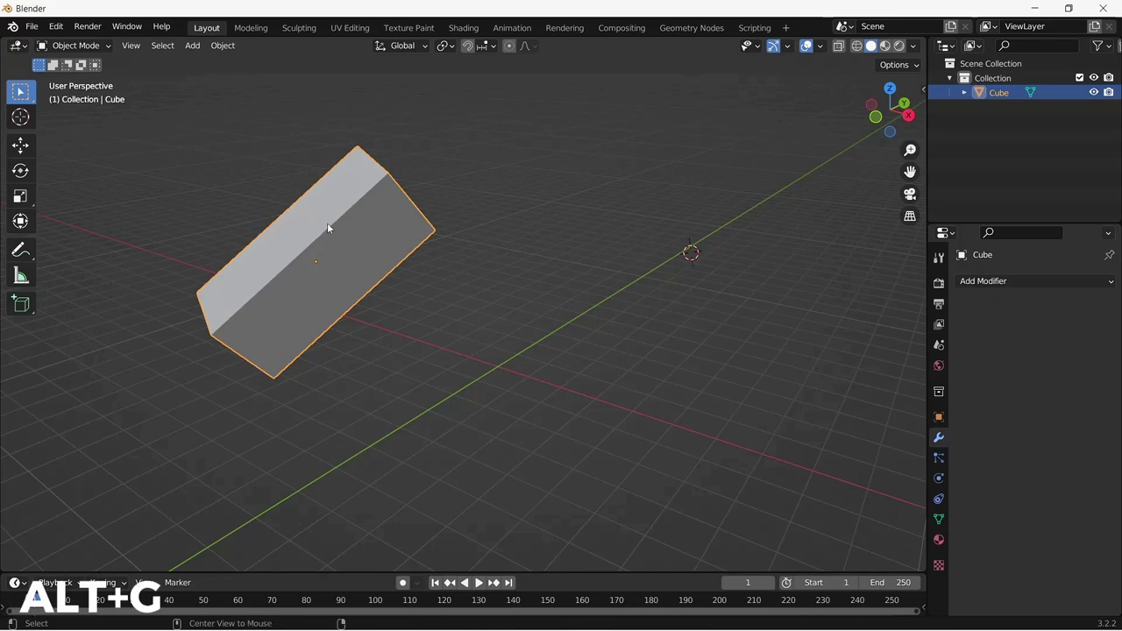
Step: Clear the displaced box's location, scale and rotation
key("alt+g")
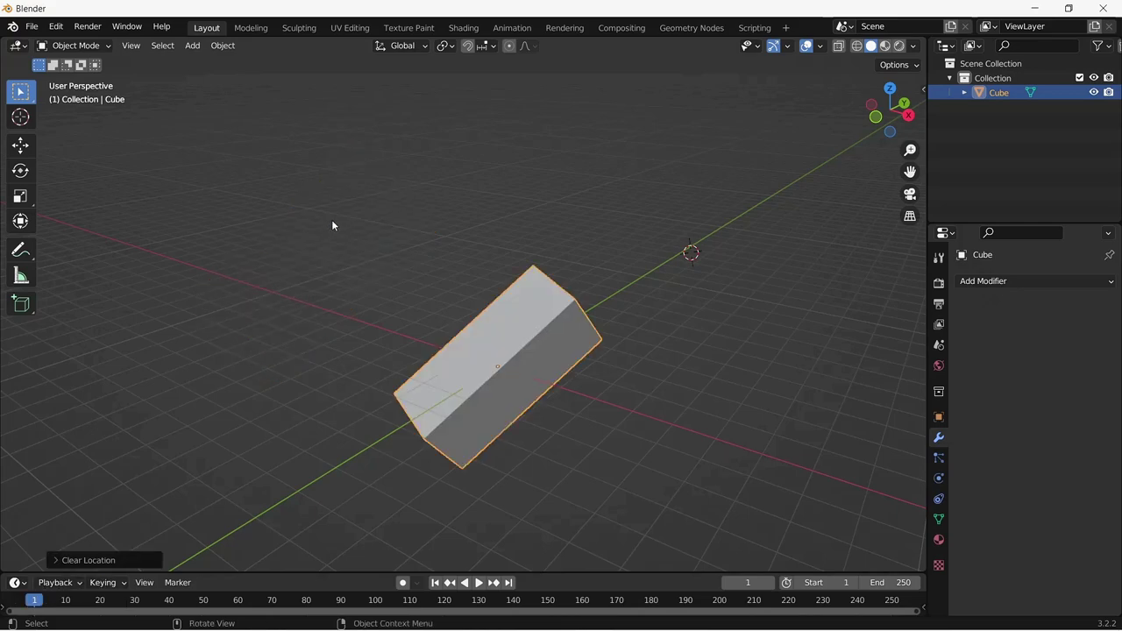
key("alt+s")
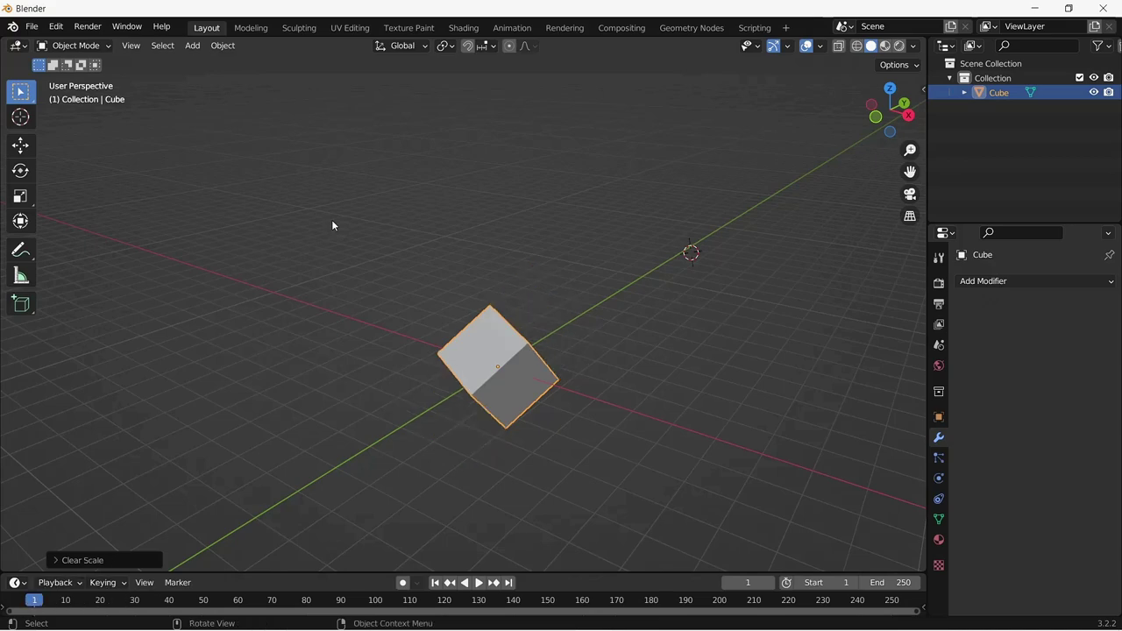
key("alt+r")
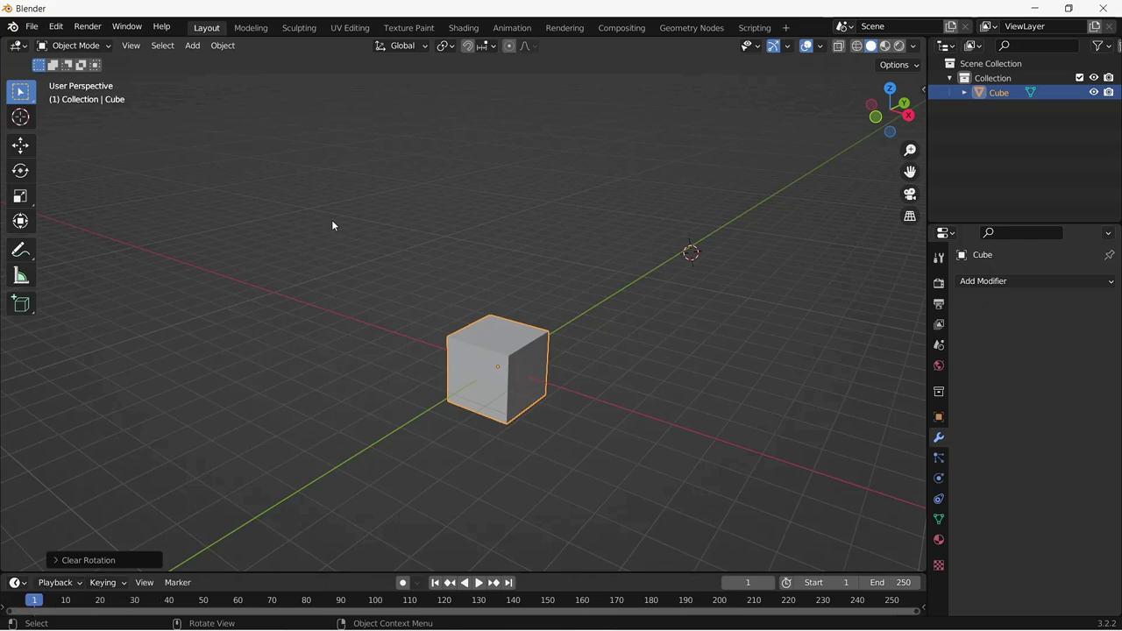
Step: Reset the 3D cursor to the world origin and frame the whole scene in the viewport
key("shift+c")
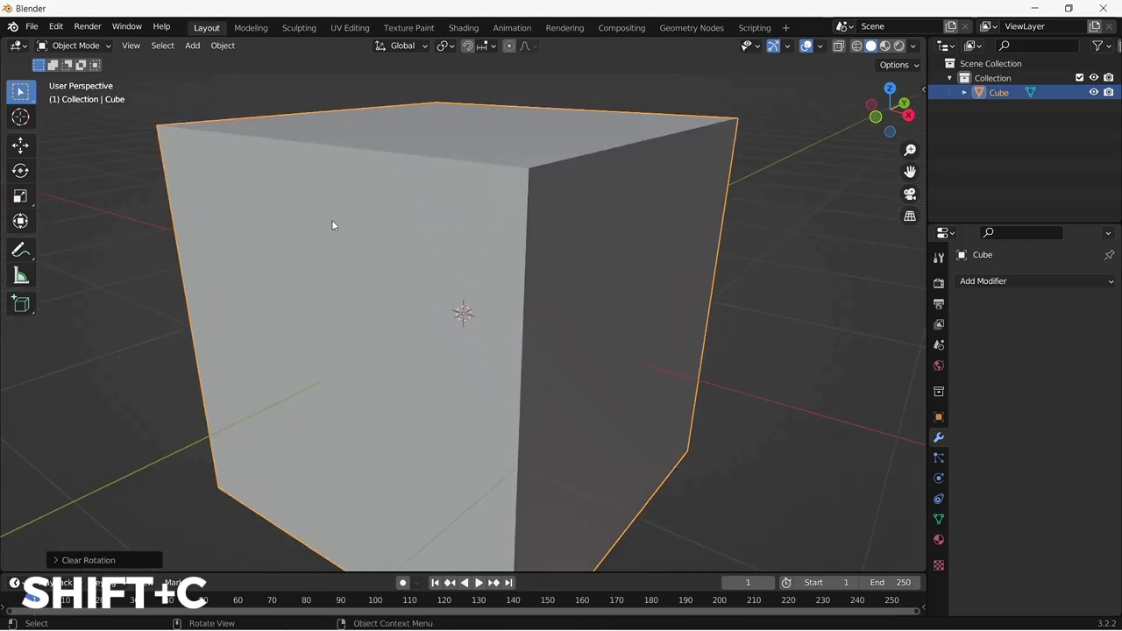
scroll(337, 225, "down", 5)
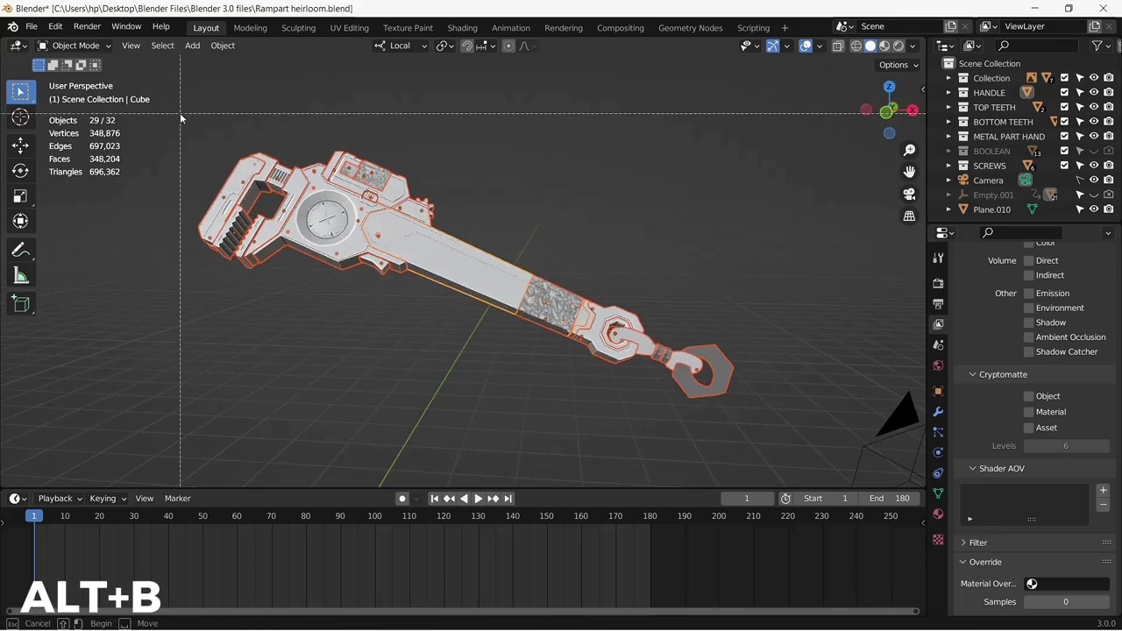
Step: Limit the viewport to a clipping region around the wrench's head, and remove the clipping
left_click_drag(179, 113, 484, 349)
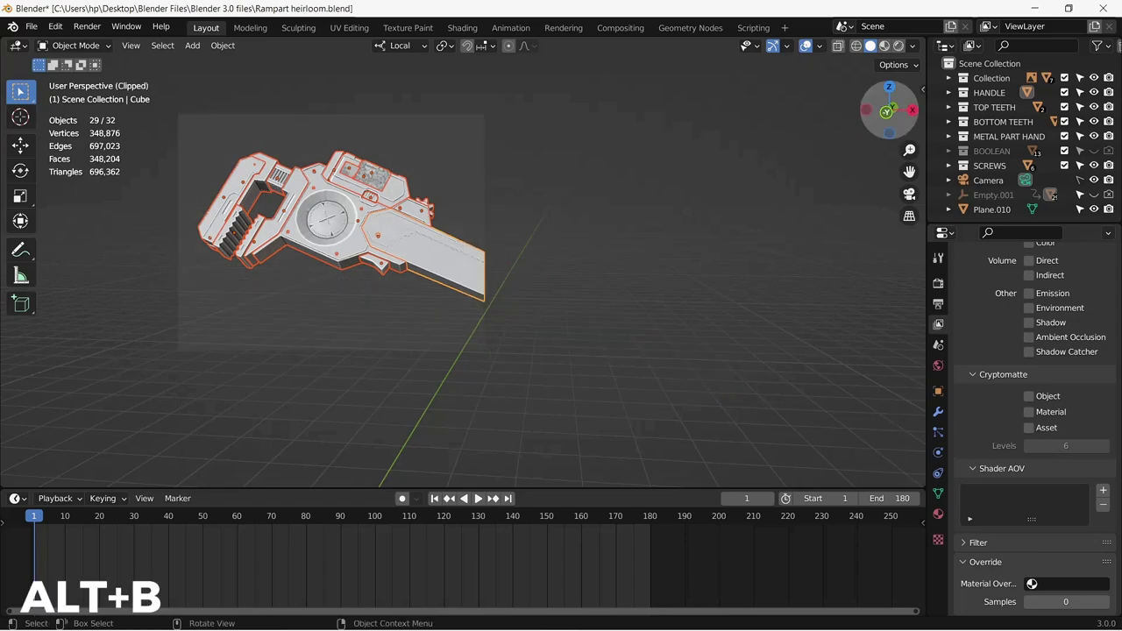
left_click_drag(864, 117, 874, 119)
key("alt+b")
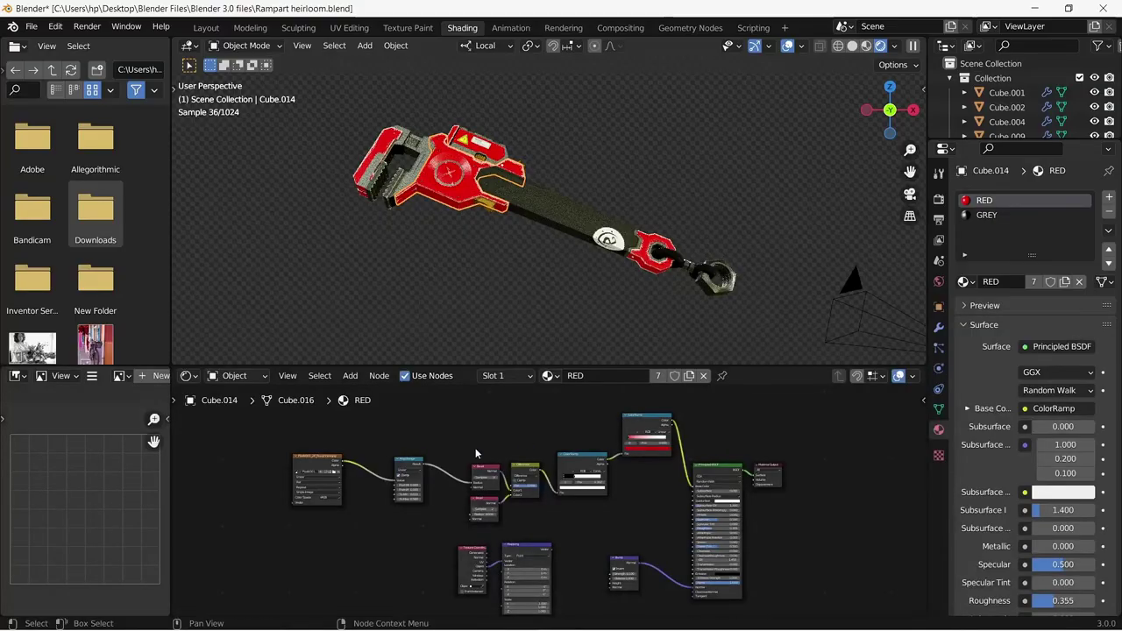
Step: Search the add-ons in the preferences for "NODE" to check that Node Wrangler is enabled
left_click(58, 27)
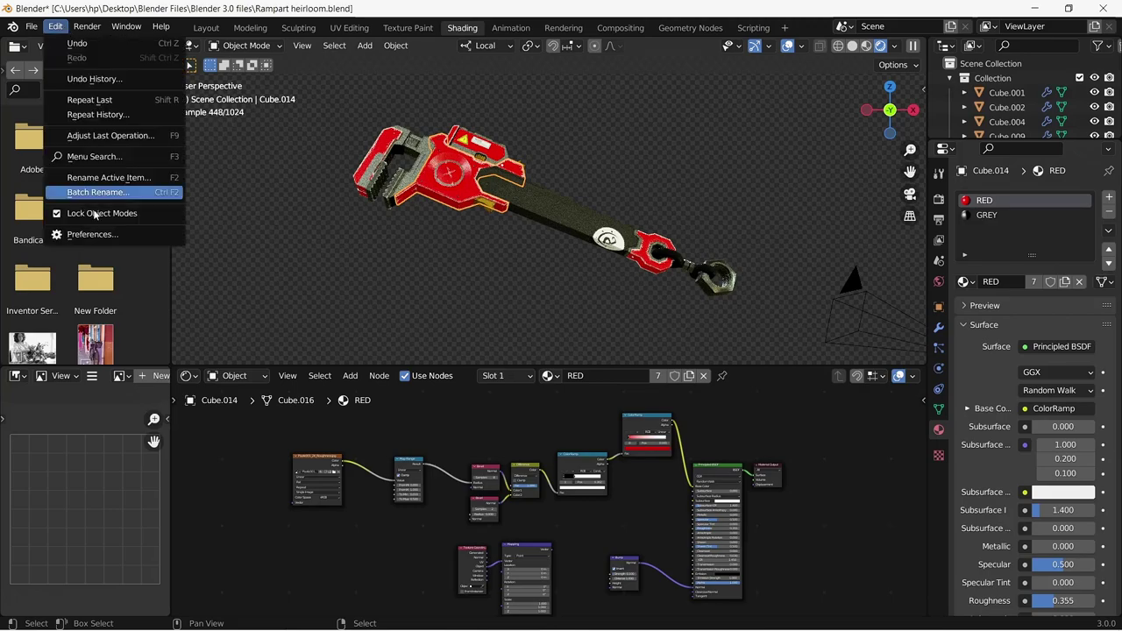
left_click(101, 235)
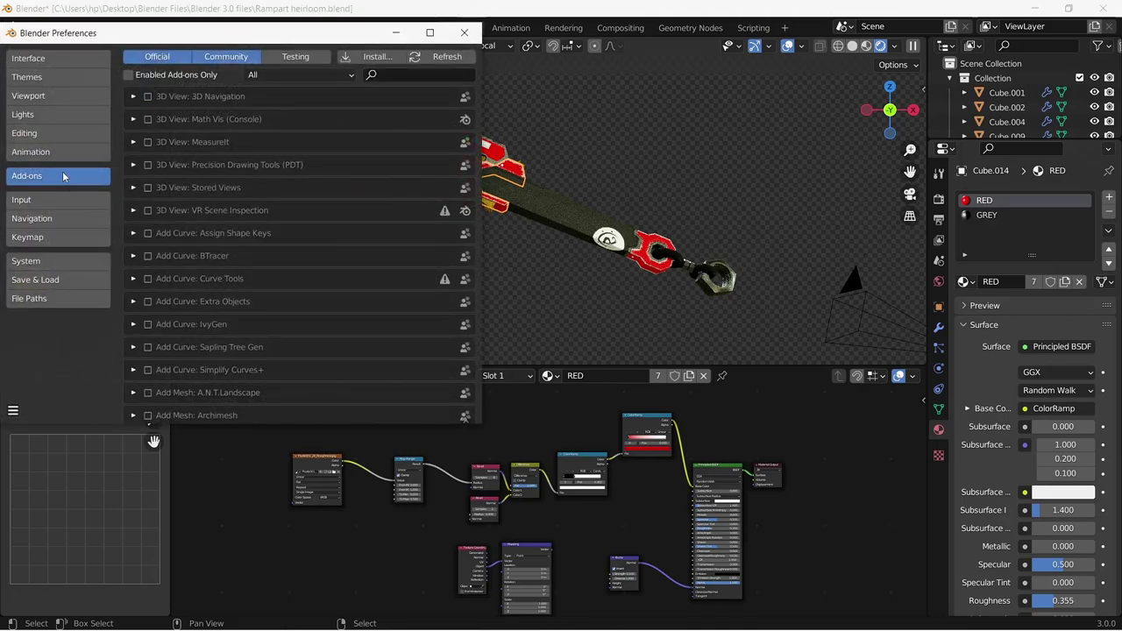
left_click(388, 76)
type("NODE")
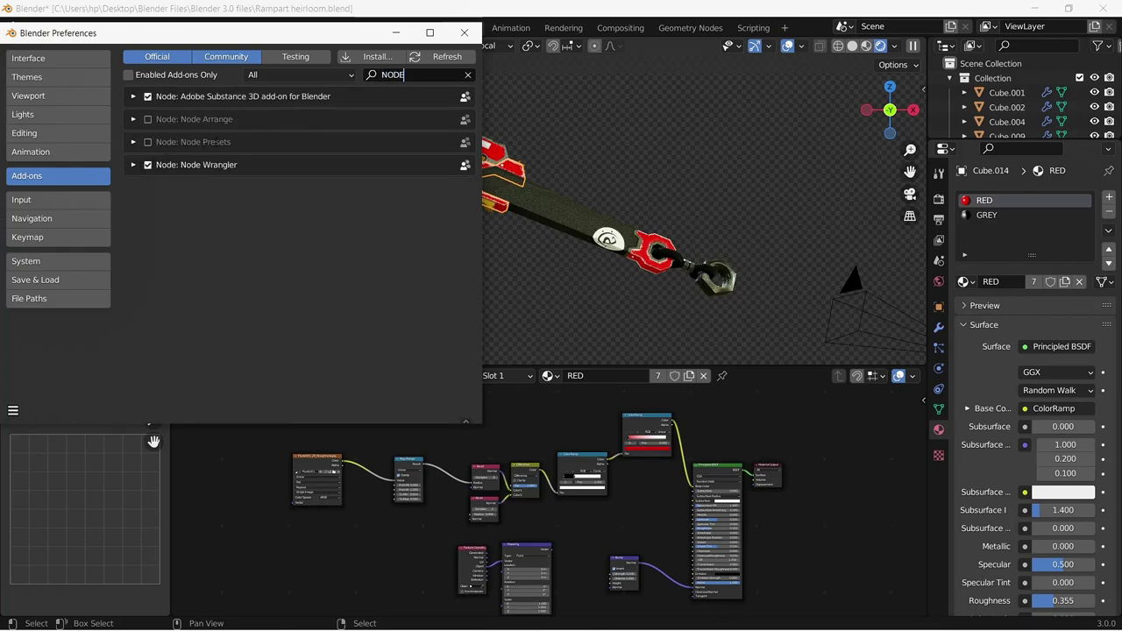
left_click(463, 32)
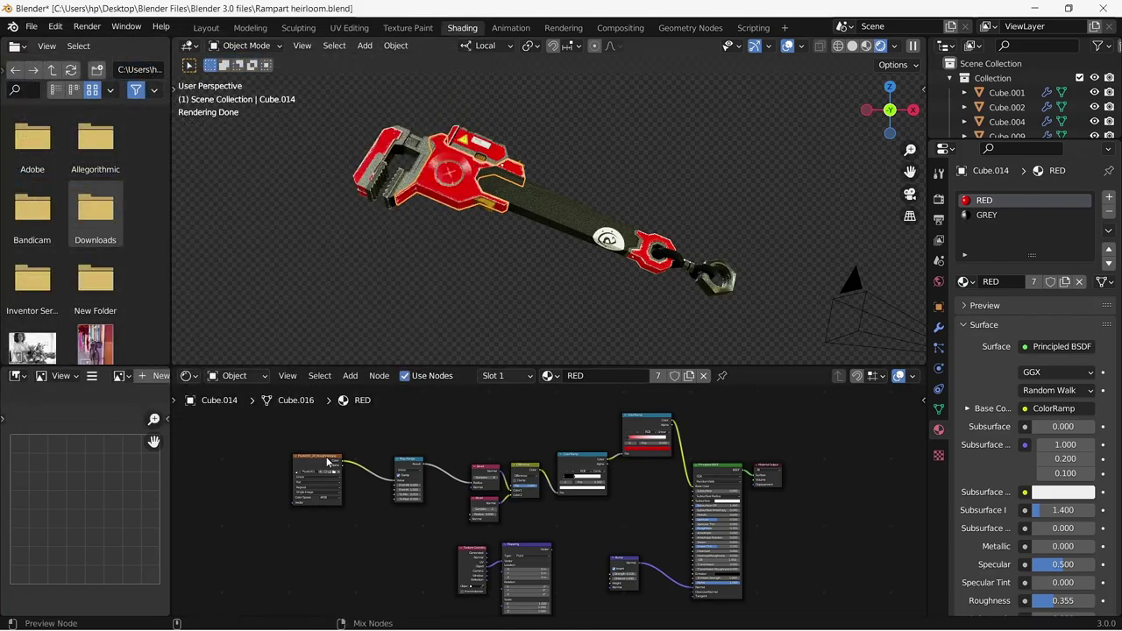
Step: Preview the outputs of the RED material's image texture node and Map Range node on the wrench
left_click(325, 460, "ctrl+shift")
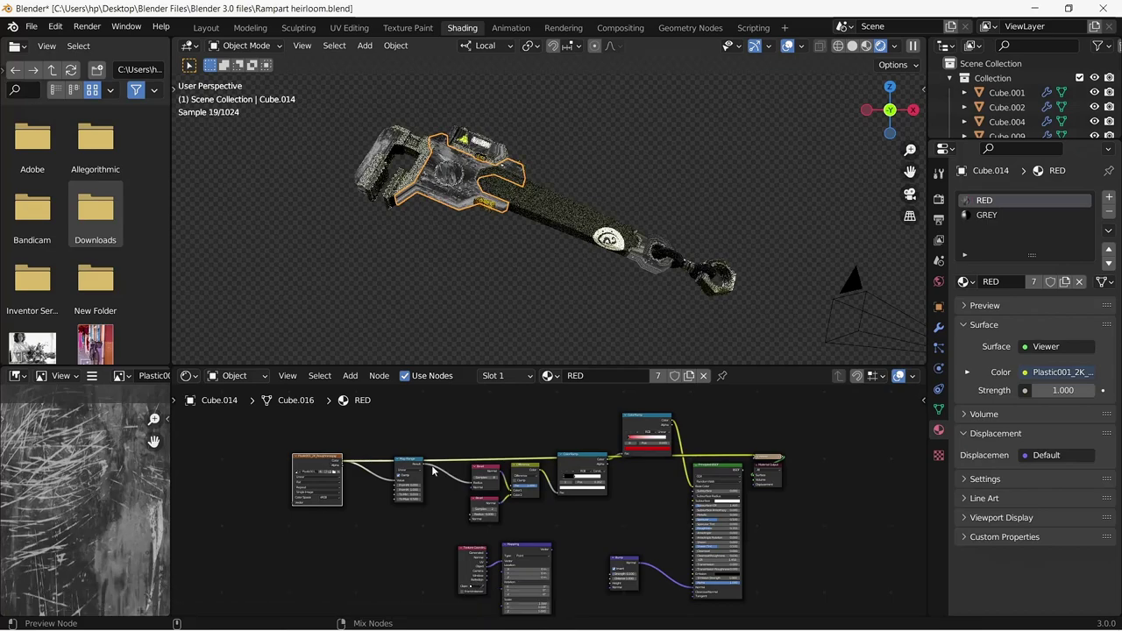
left_click(403, 466, "ctrl+shift")
key("ctrl+t")
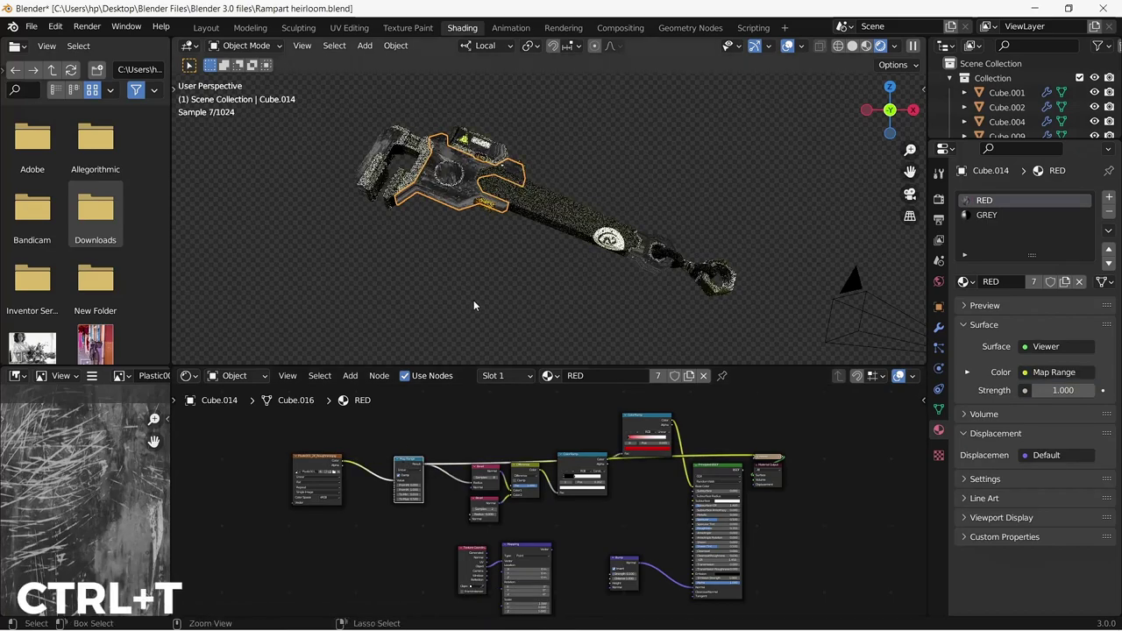
Step: Preview the output of the RED material's Difference mix node and add a Texture Coordinate and Mapping setup with Node Wrangler
scroll(473, 299, "up", 3)
left_click(524, 478, "ctrl+shift")
key("ctrl+t")
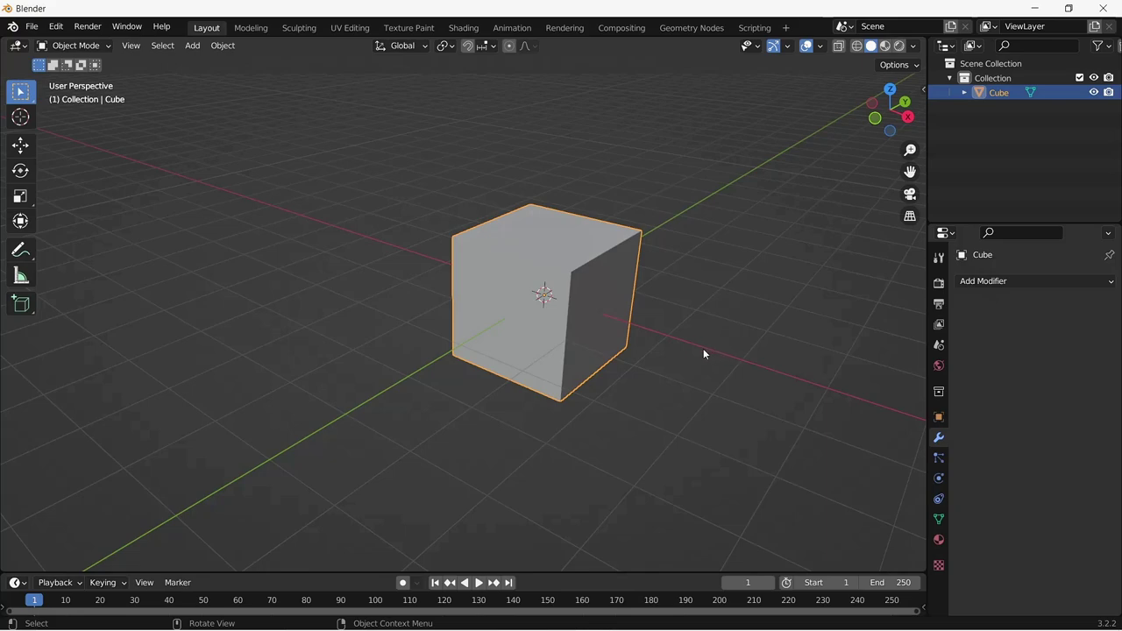
Step: Open the auto-saved files available for recovery
scroll(568, 249, "down", 2)
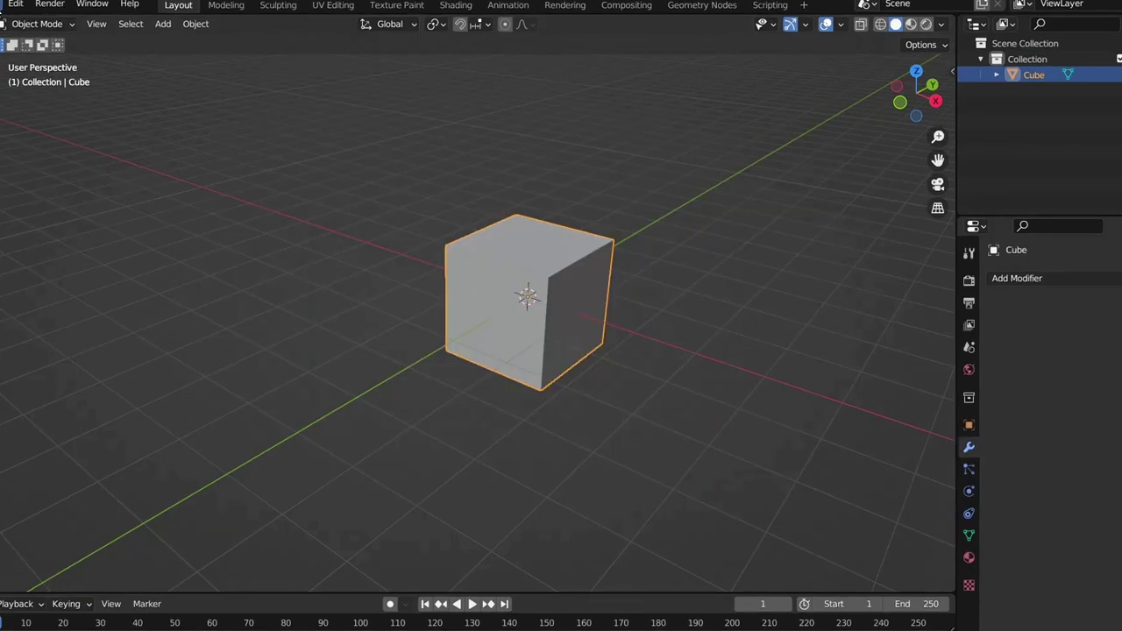
left_click(32, 26)
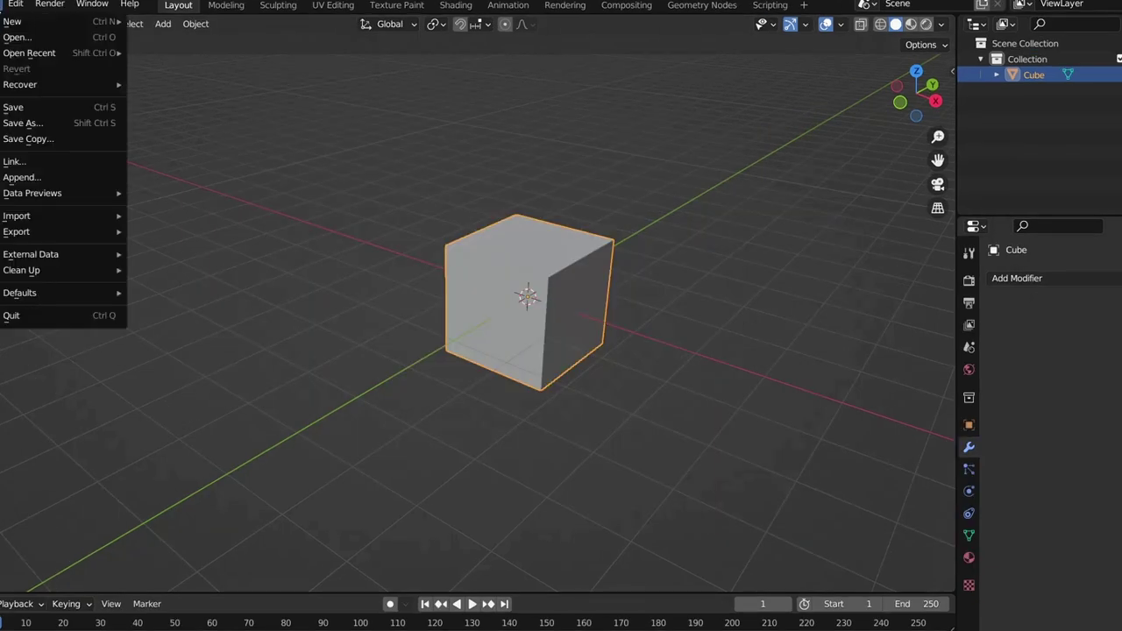
mouse_move(39, 89)
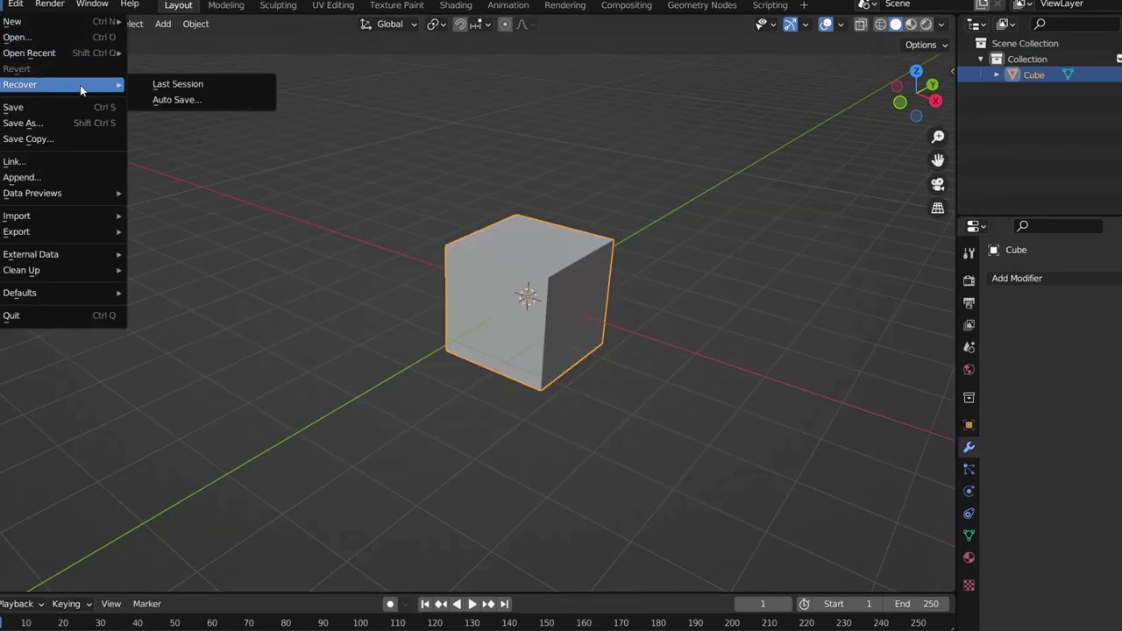
left_click(188, 100)
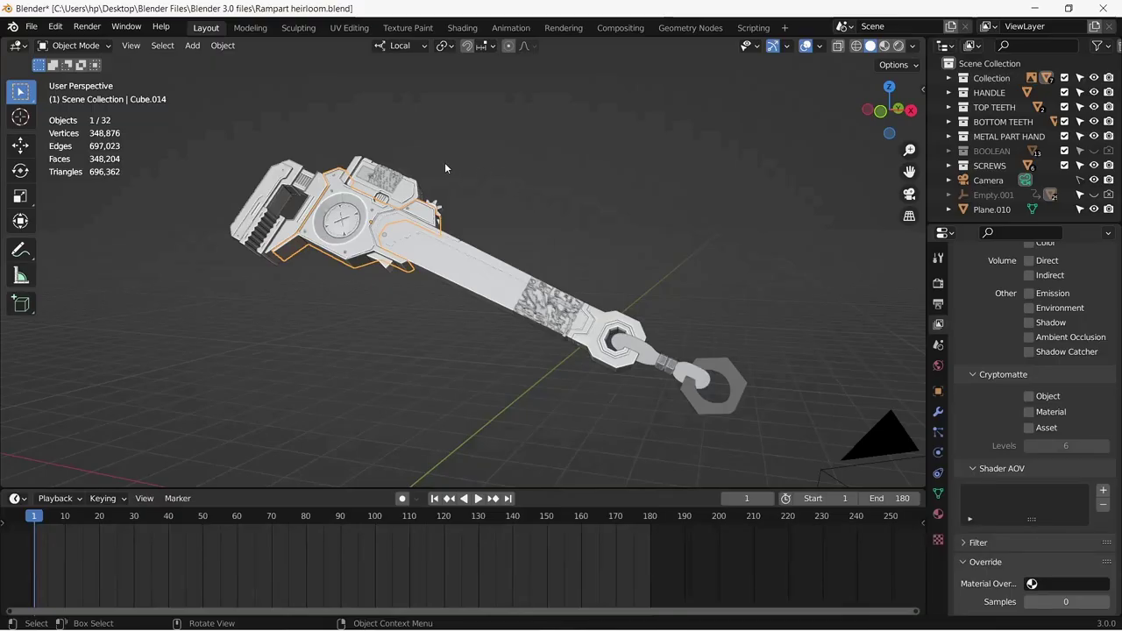
Step: Isolate the wrench's head plate in local view, inspect it, and return to the full scene
left_click(409, 248)
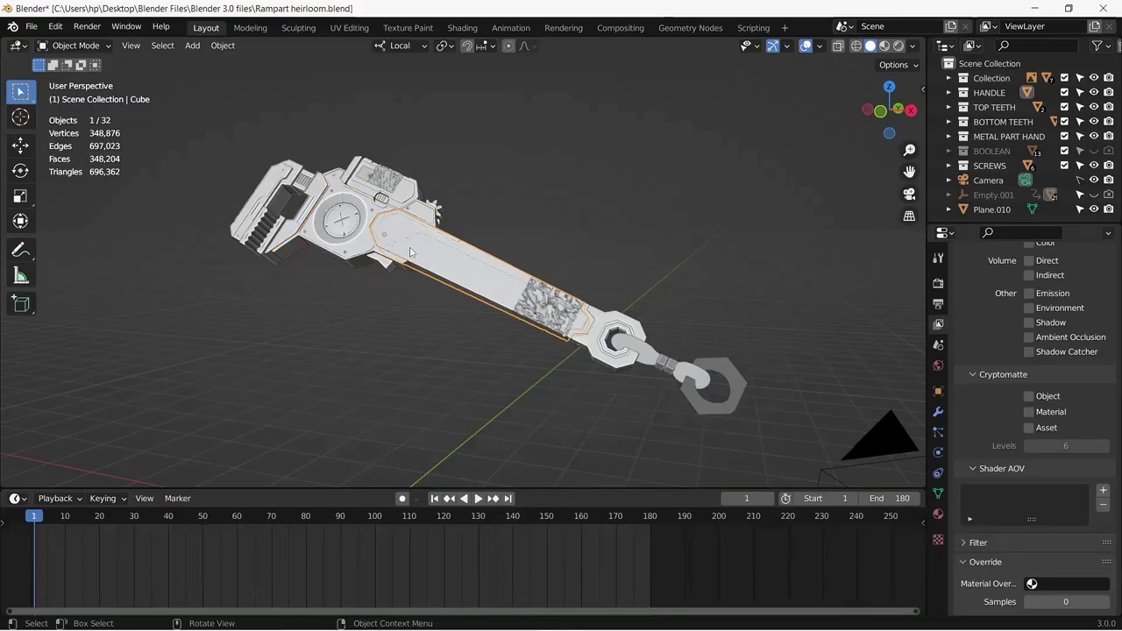
left_click(341, 222)
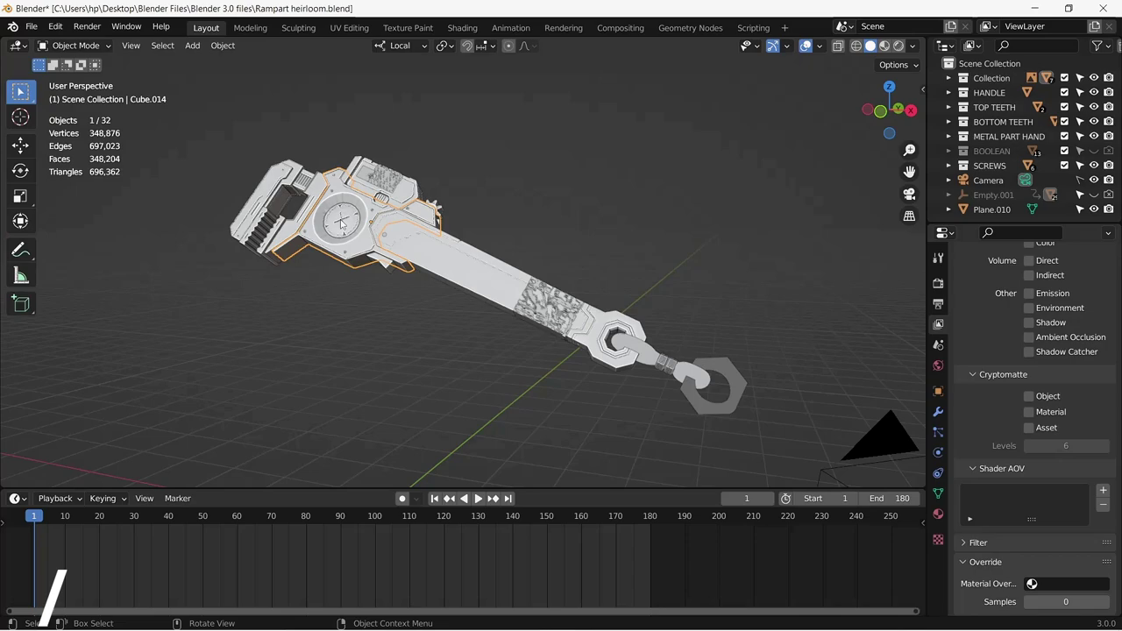
key("slash")
left_click_drag(888, 108, 779, 166)
key("slash")
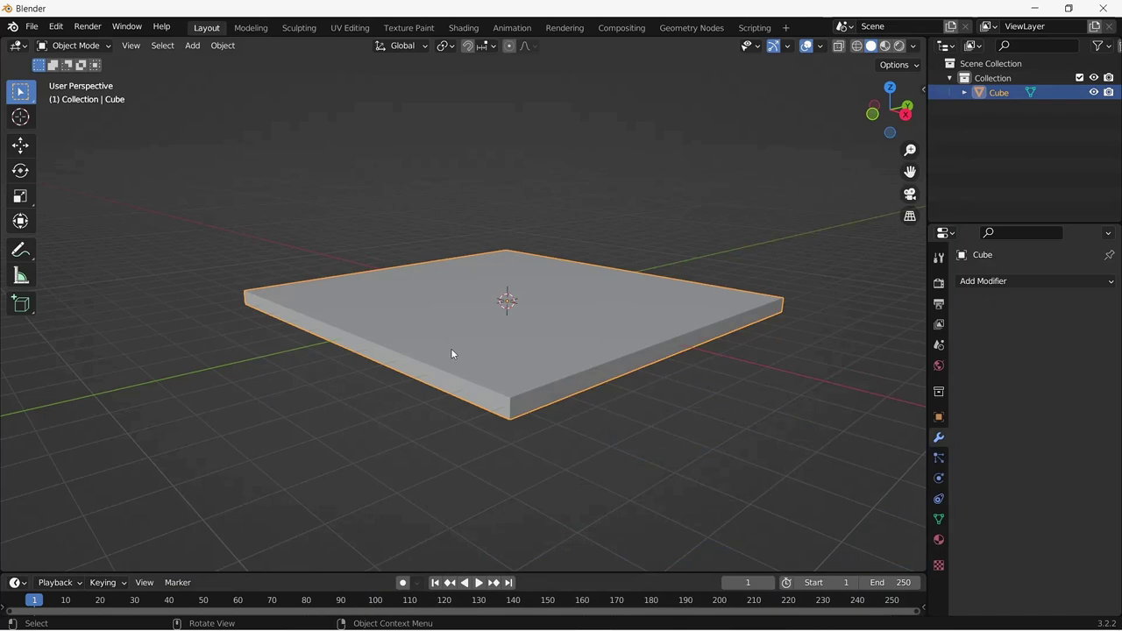
Step: Enter Edit Mode on the flattened cube and enable the Edge Length measurement overlay
key("Tab")
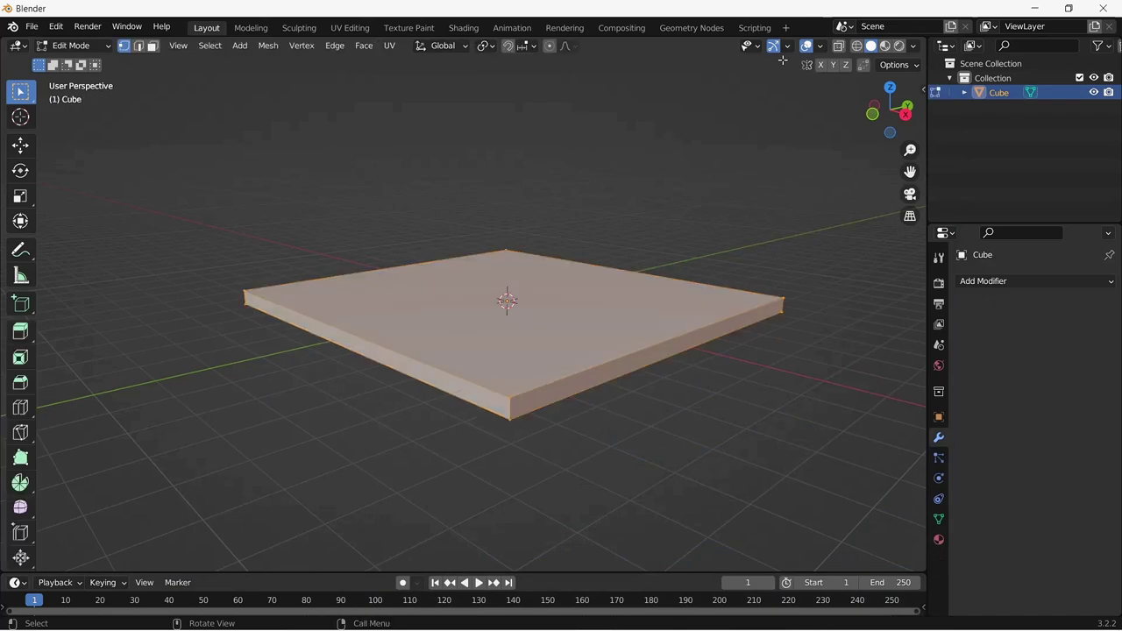
left_click(819, 48)
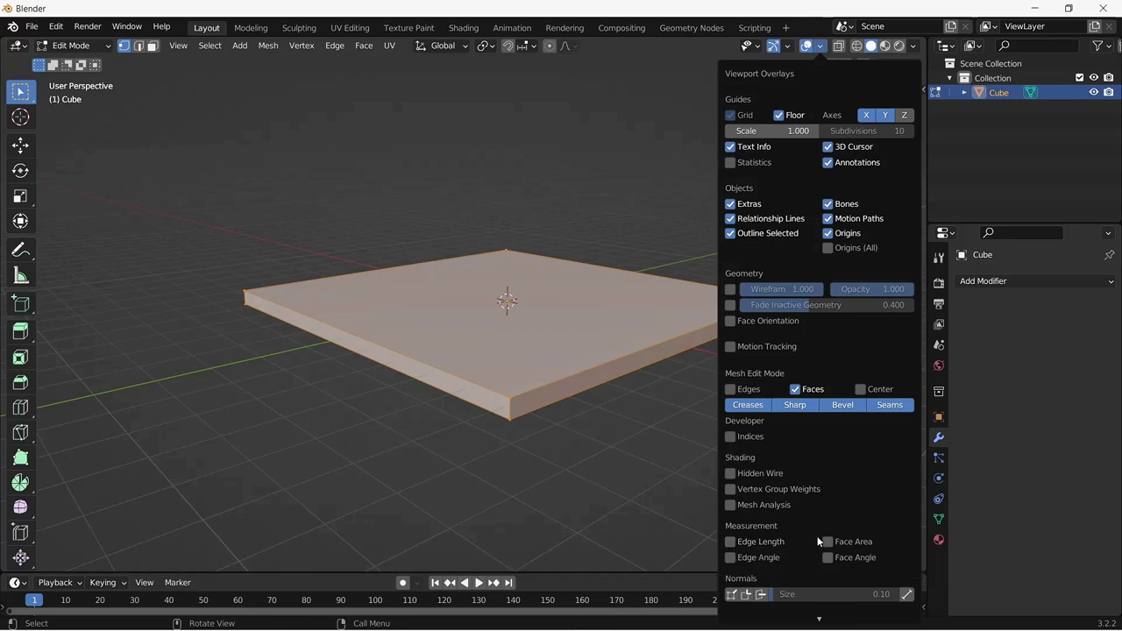
left_click(731, 542)
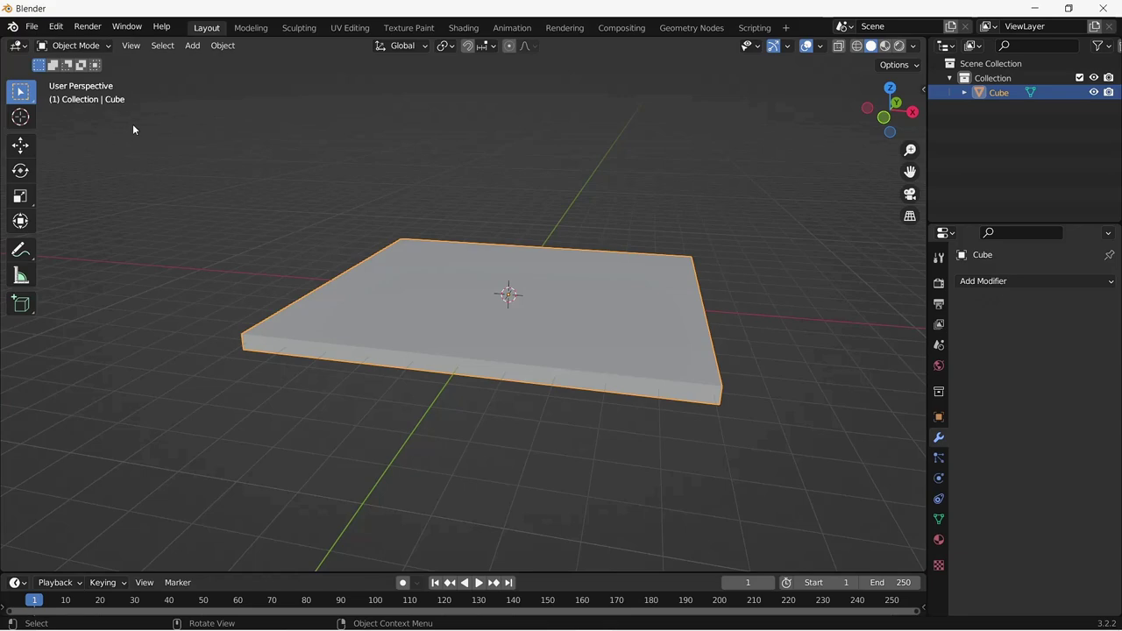
Step: Search the add-ons in the preferences for "images", enable Import Images as Planes, and close the preferences
left_click(54, 27)
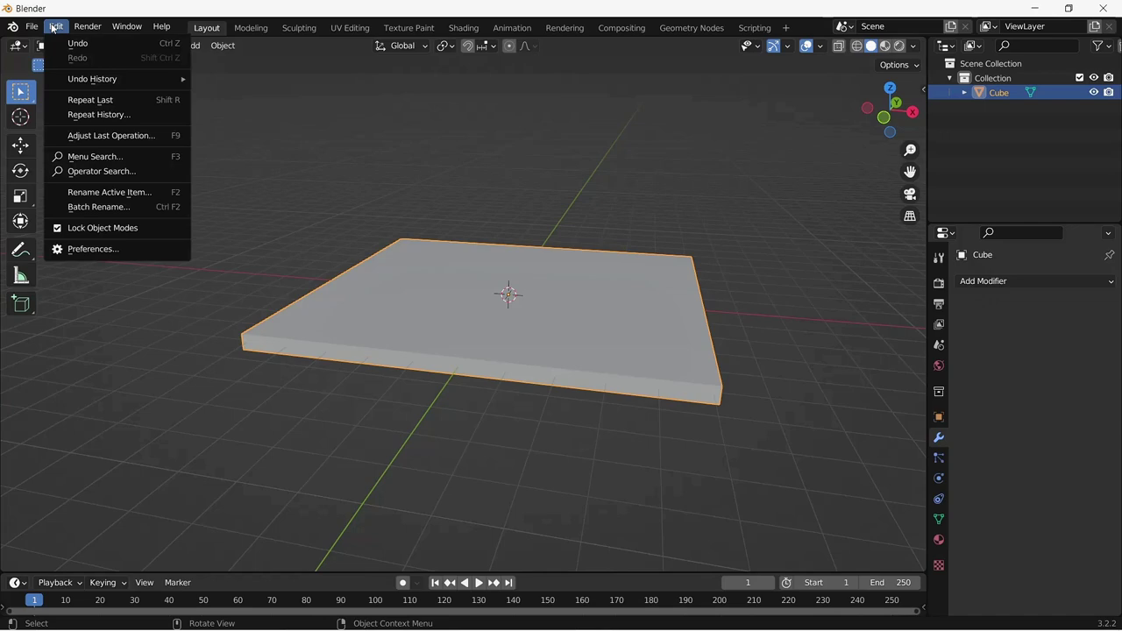
left_click(130, 248)
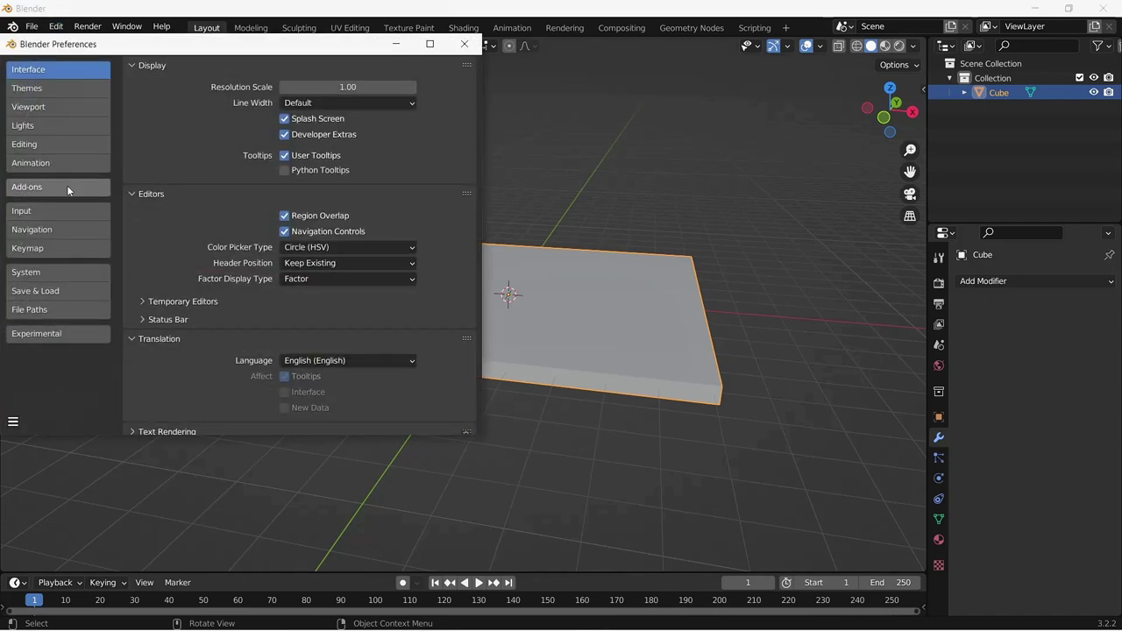
left_click(65, 186)
left_click(412, 86)
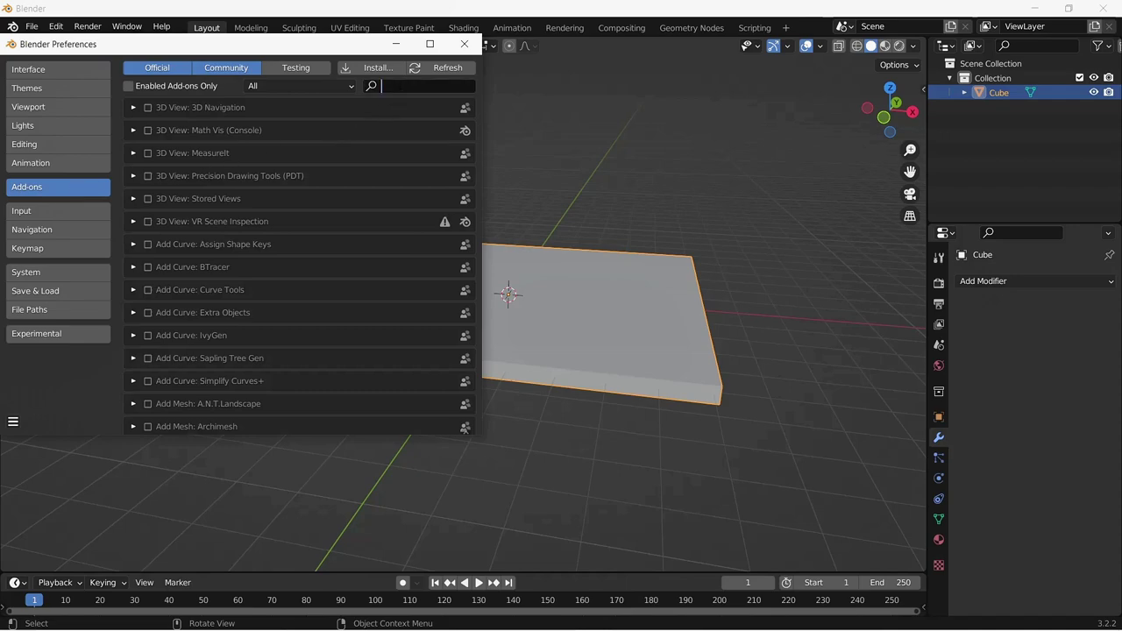
type("images")
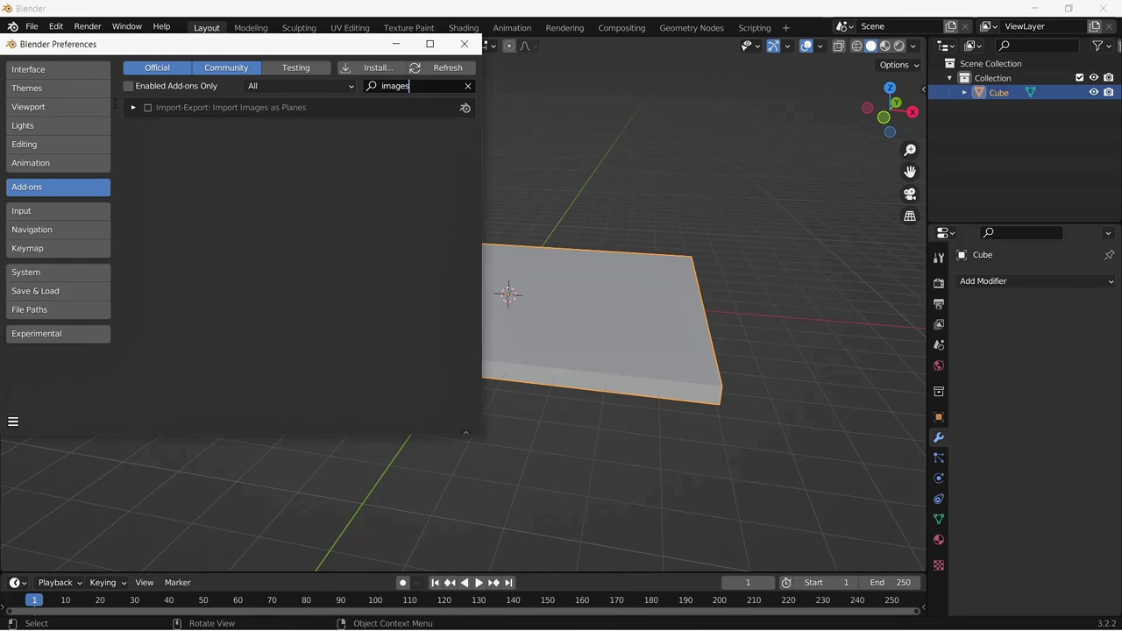
key("Return")
left_click(148, 107)
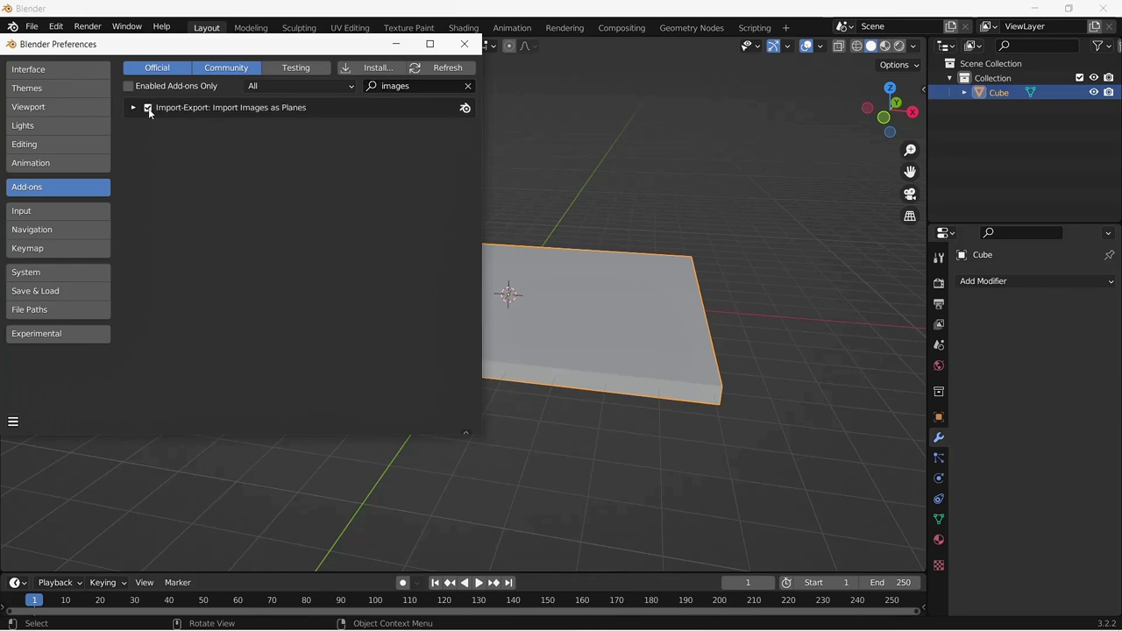
left_click(465, 44)
Step: Import videoplayback.mp4 from the Downloads folder into the scene using Images as Planes
key("shift+a")
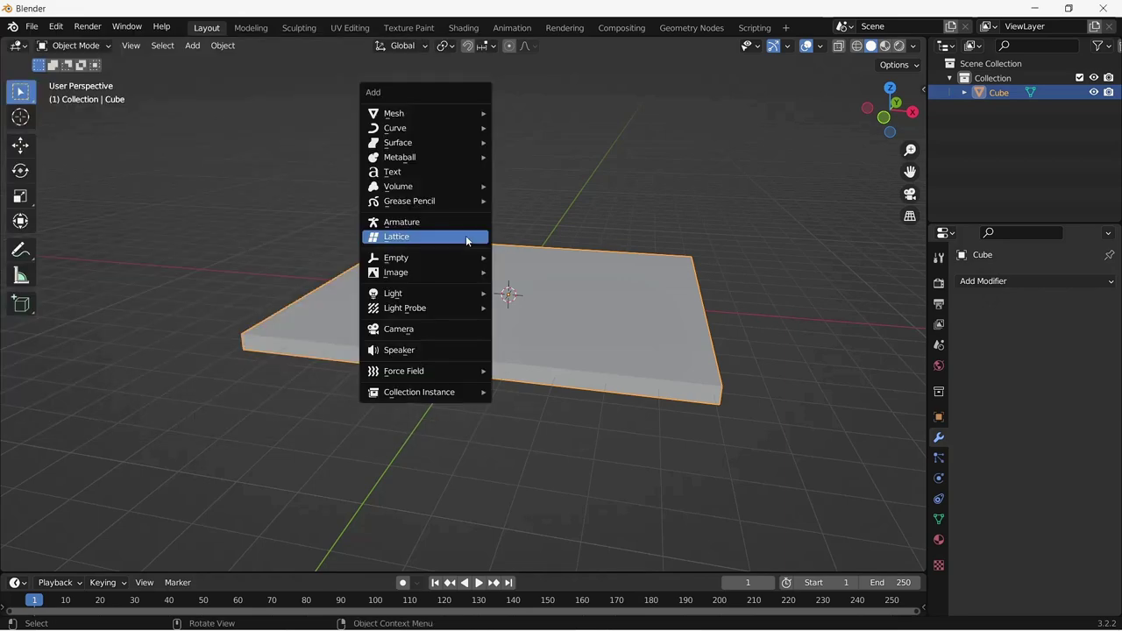
mouse_move(459, 272)
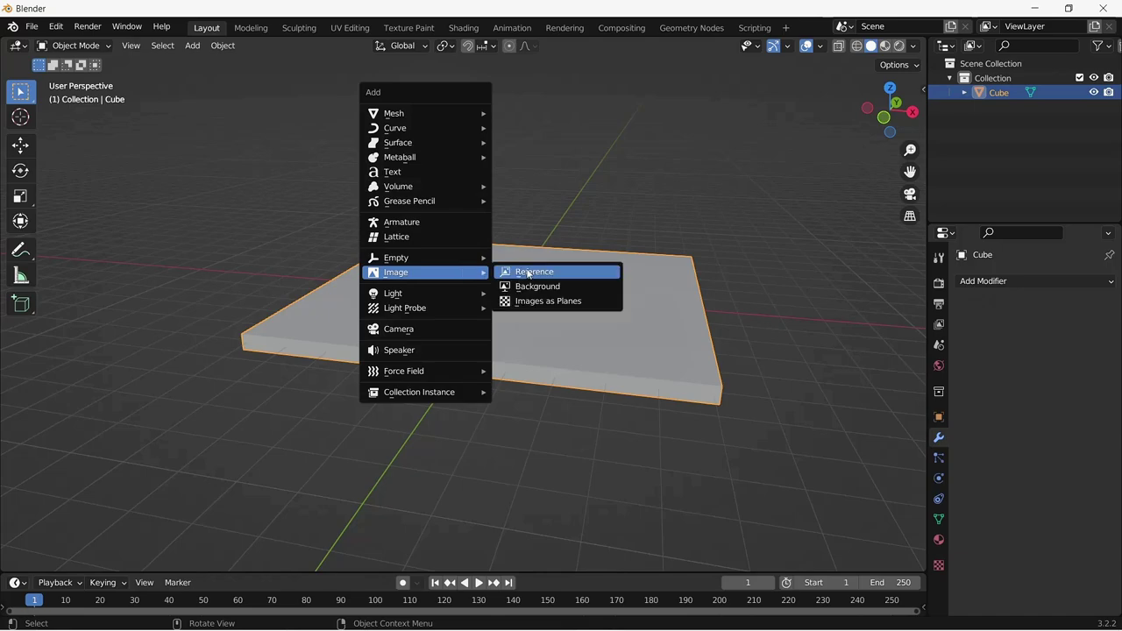
left_click(549, 302)
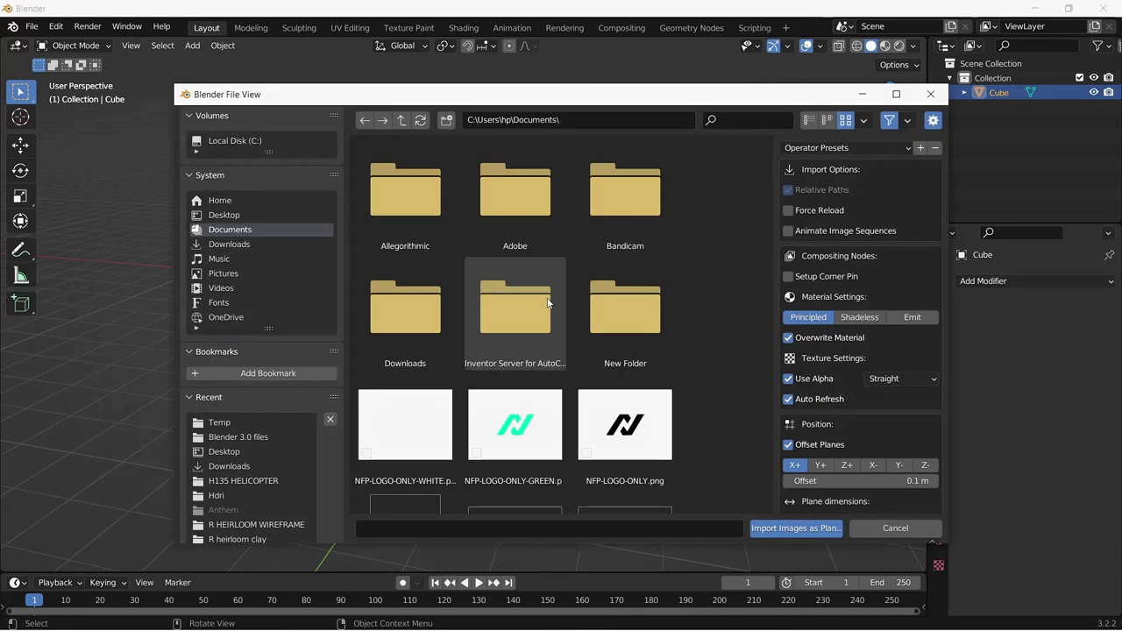
left_click(285, 243)
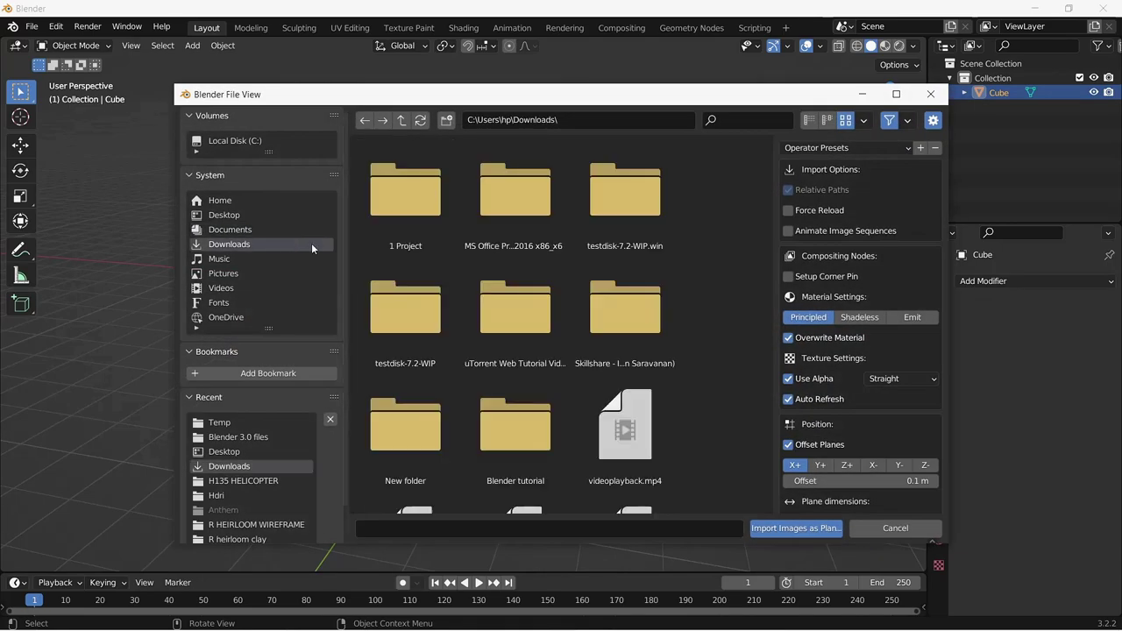
scroll(543, 298, "down", 1)
scroll(543, 295, "down", 1)
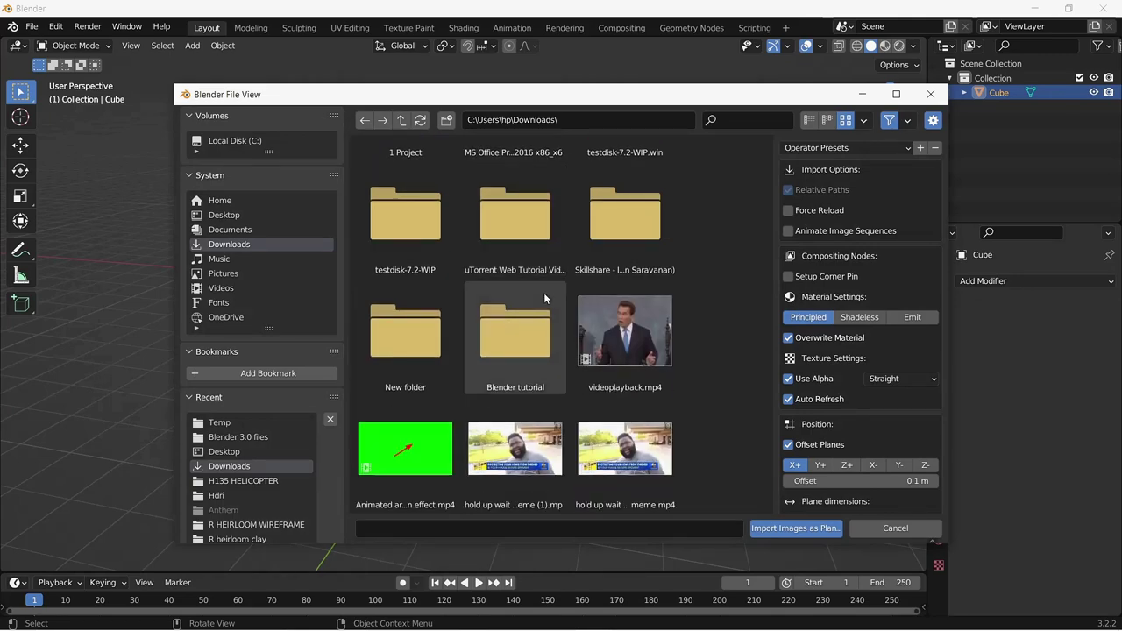
scroll(544, 292, "down", 1)
double_click(640, 289)
middle_click_drag(456, 289, 396, 245)
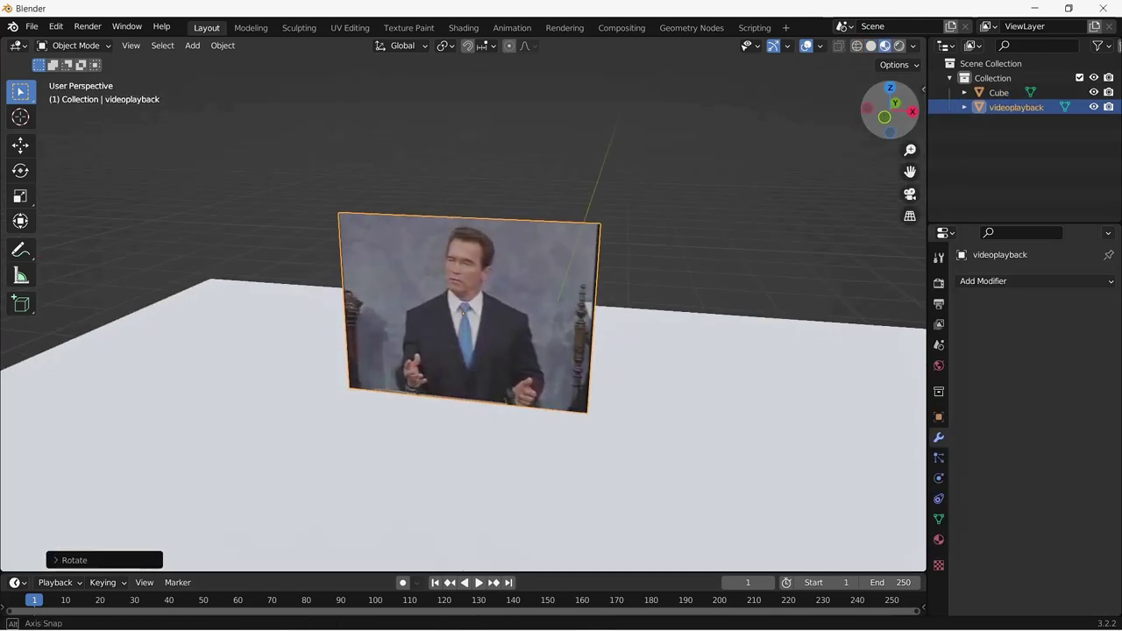